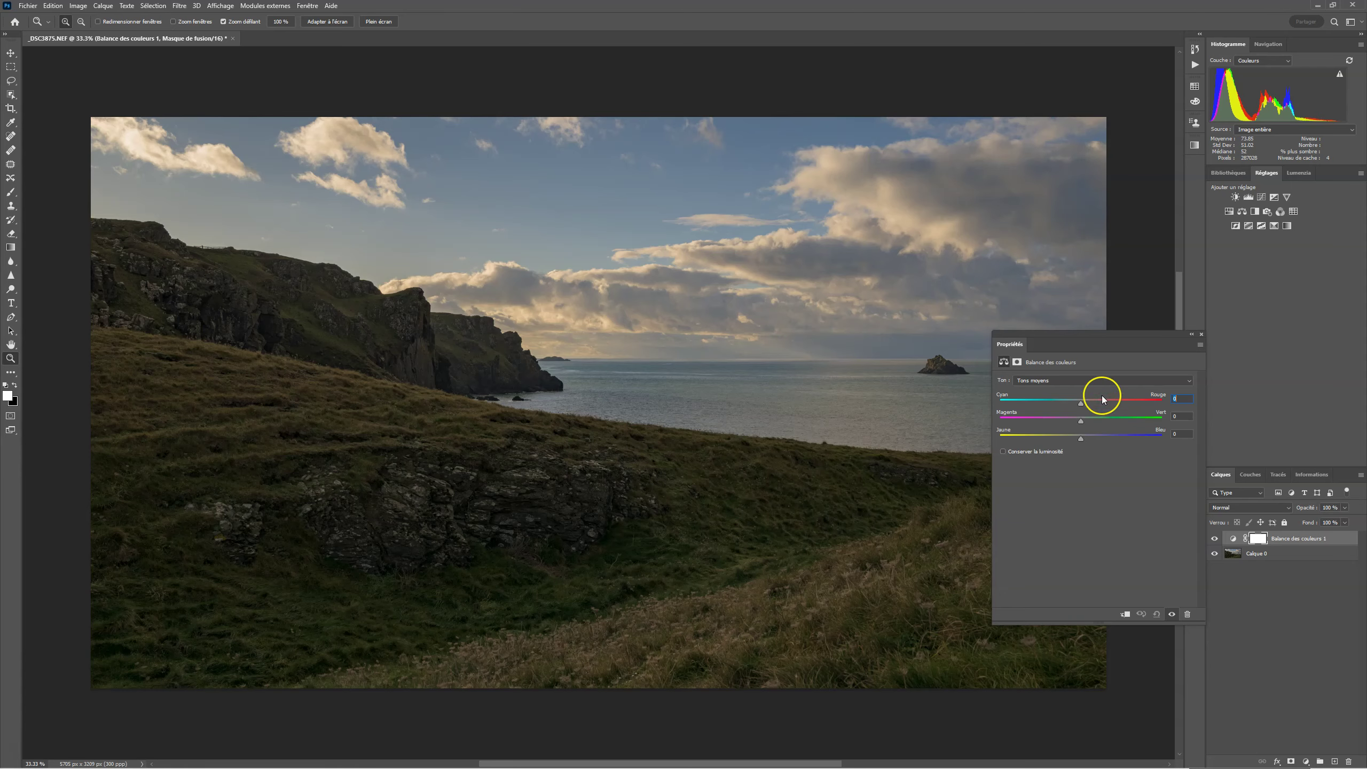
click(1078, 380)
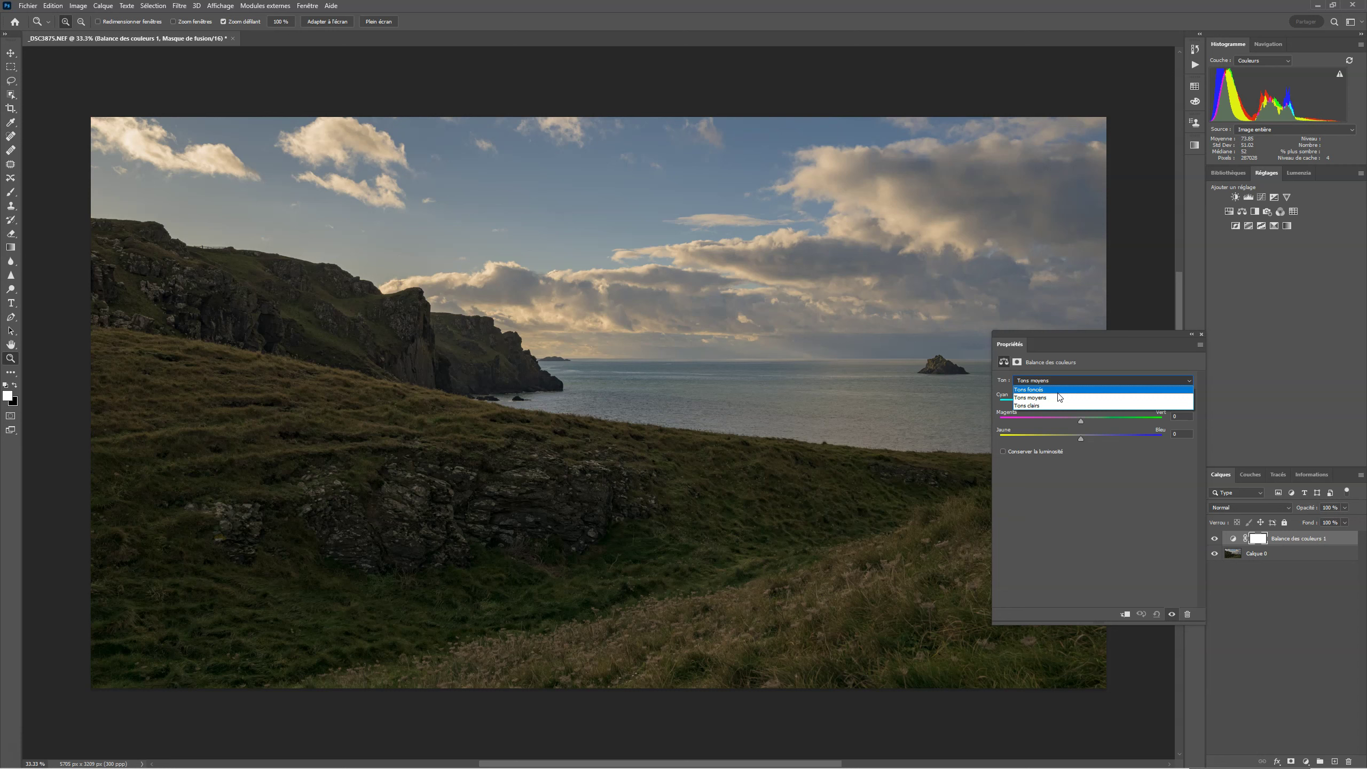
click(1355, 213)
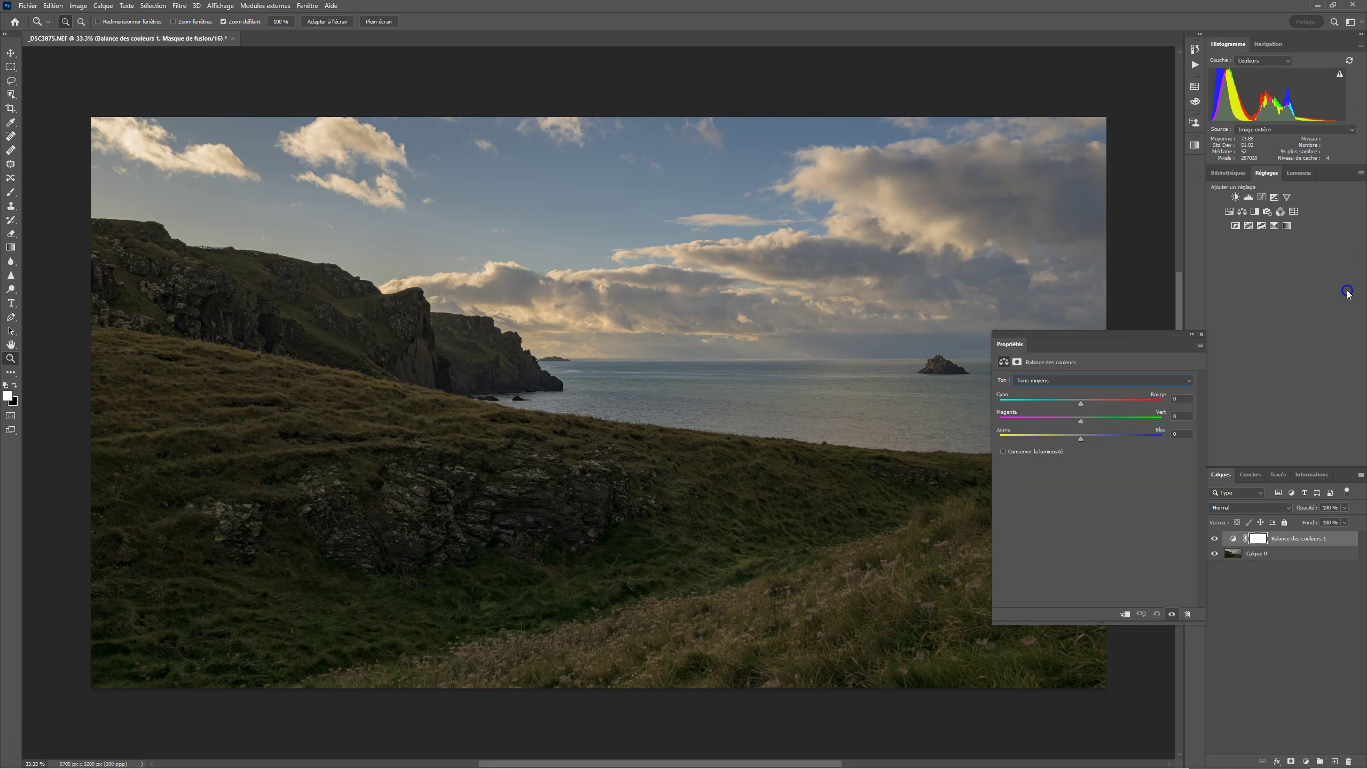
Examine the histogram in the RVB channel and return its display to Couleurs.
click(1229, 44)
click(1274, 69)
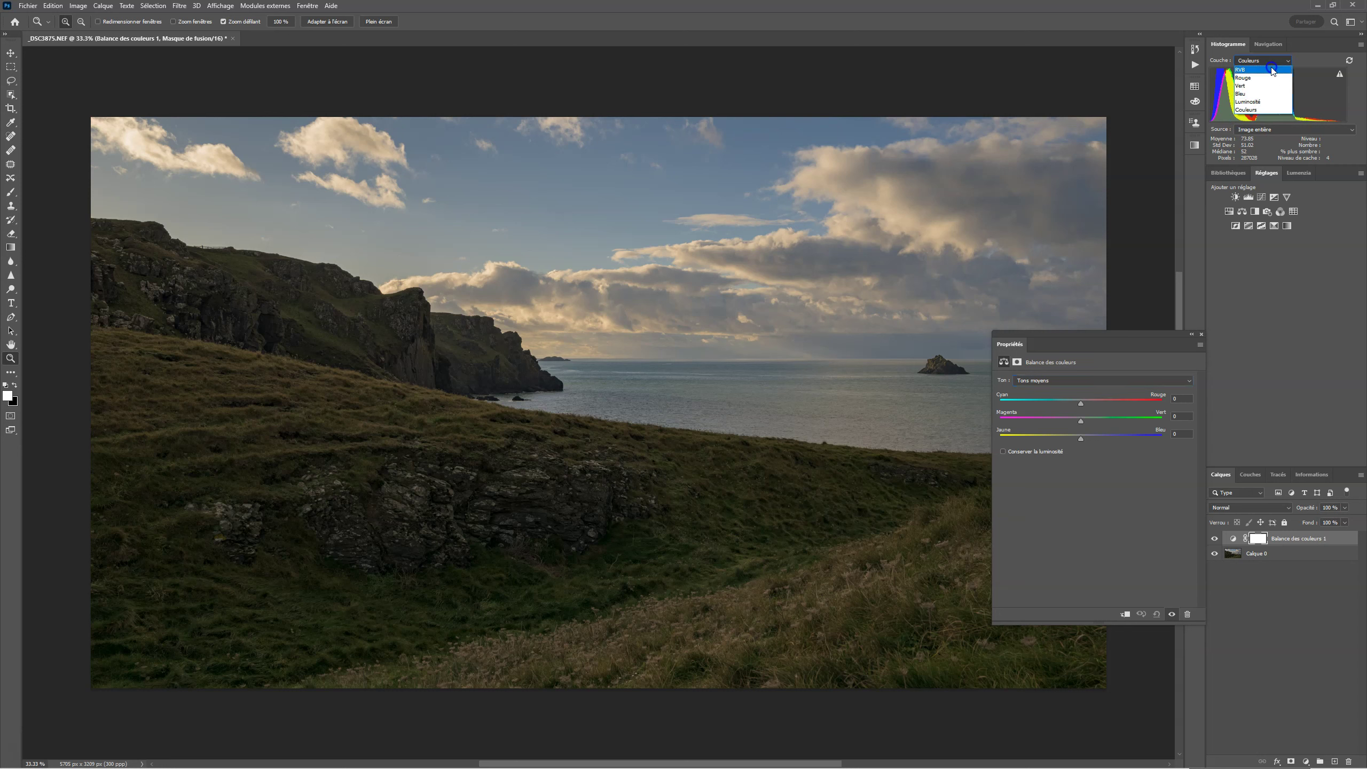
click(1271, 65)
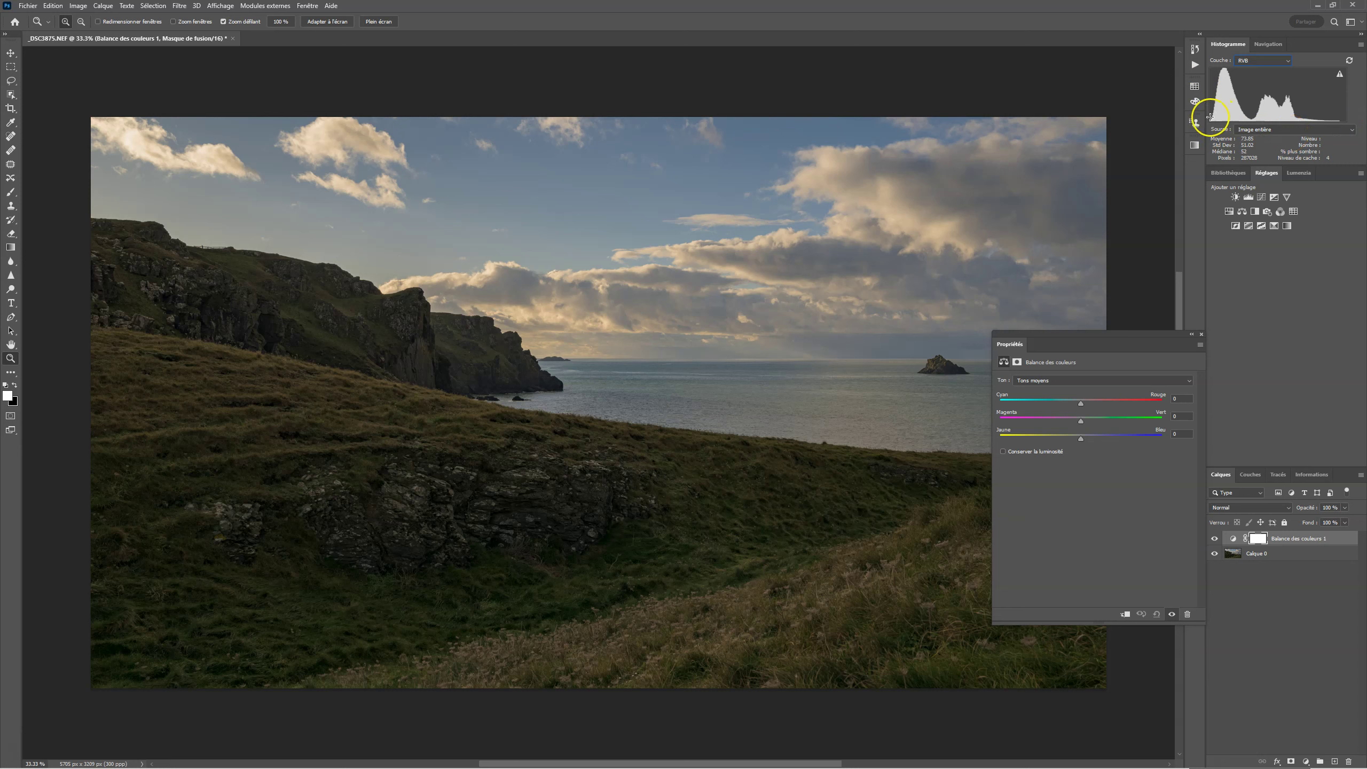
click(1352, 125)
click(1266, 61)
click(1262, 111)
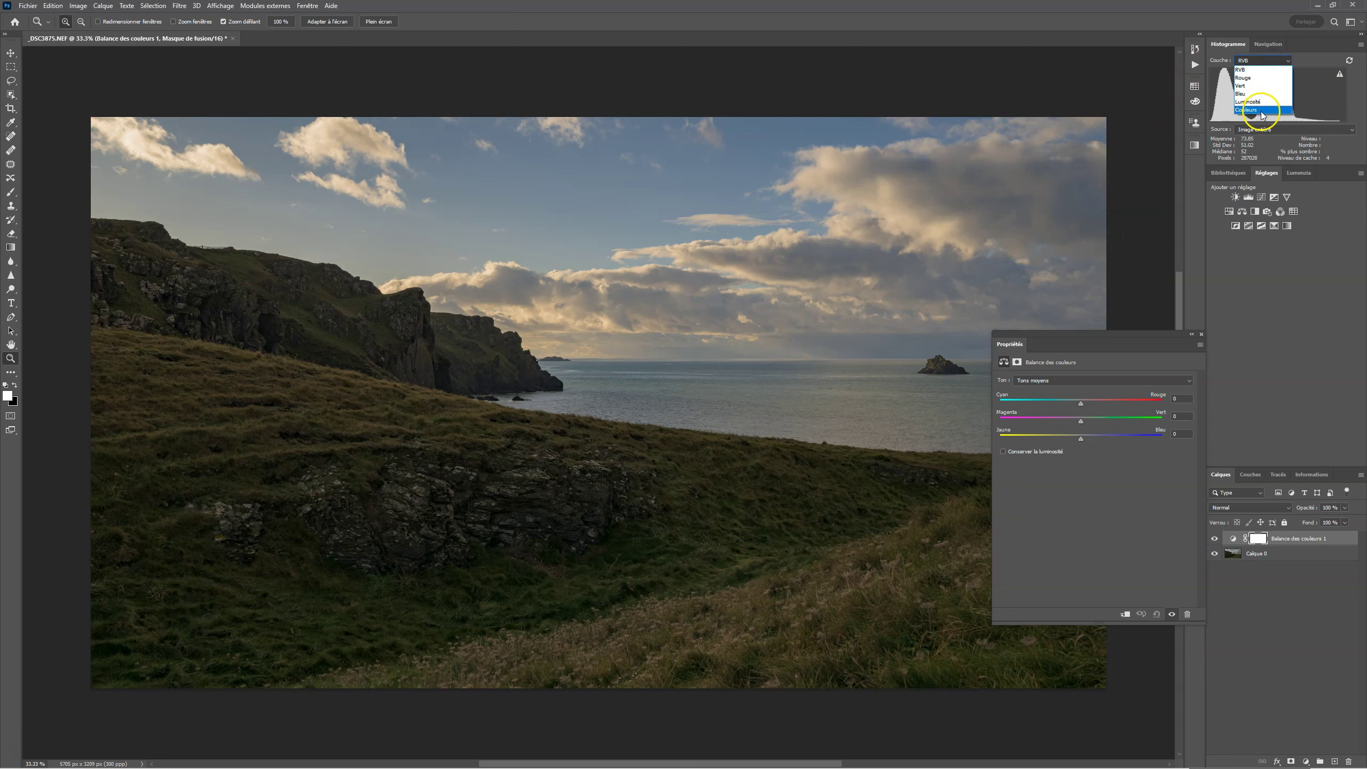
Set the colour balance adjustment's tonal range to Tons foncés.
click(1115, 416)
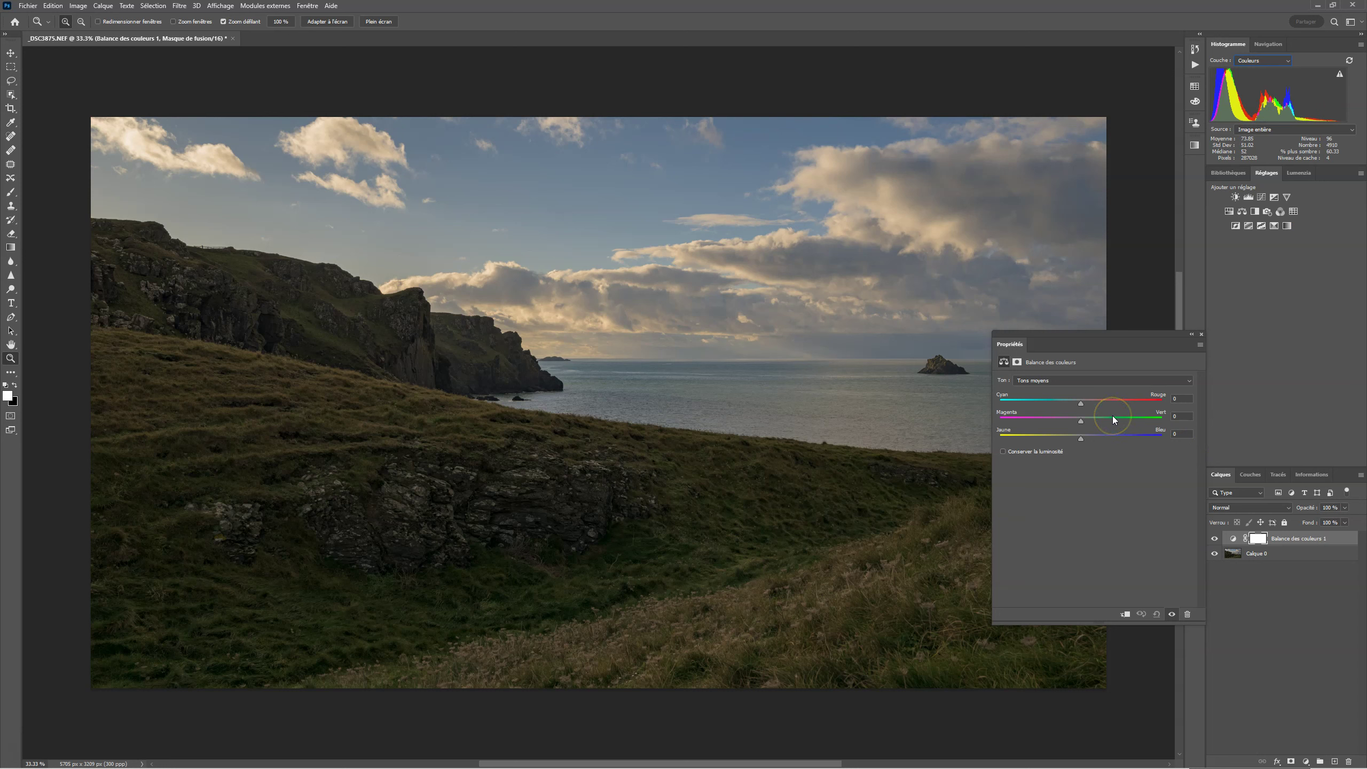
click(1041, 381)
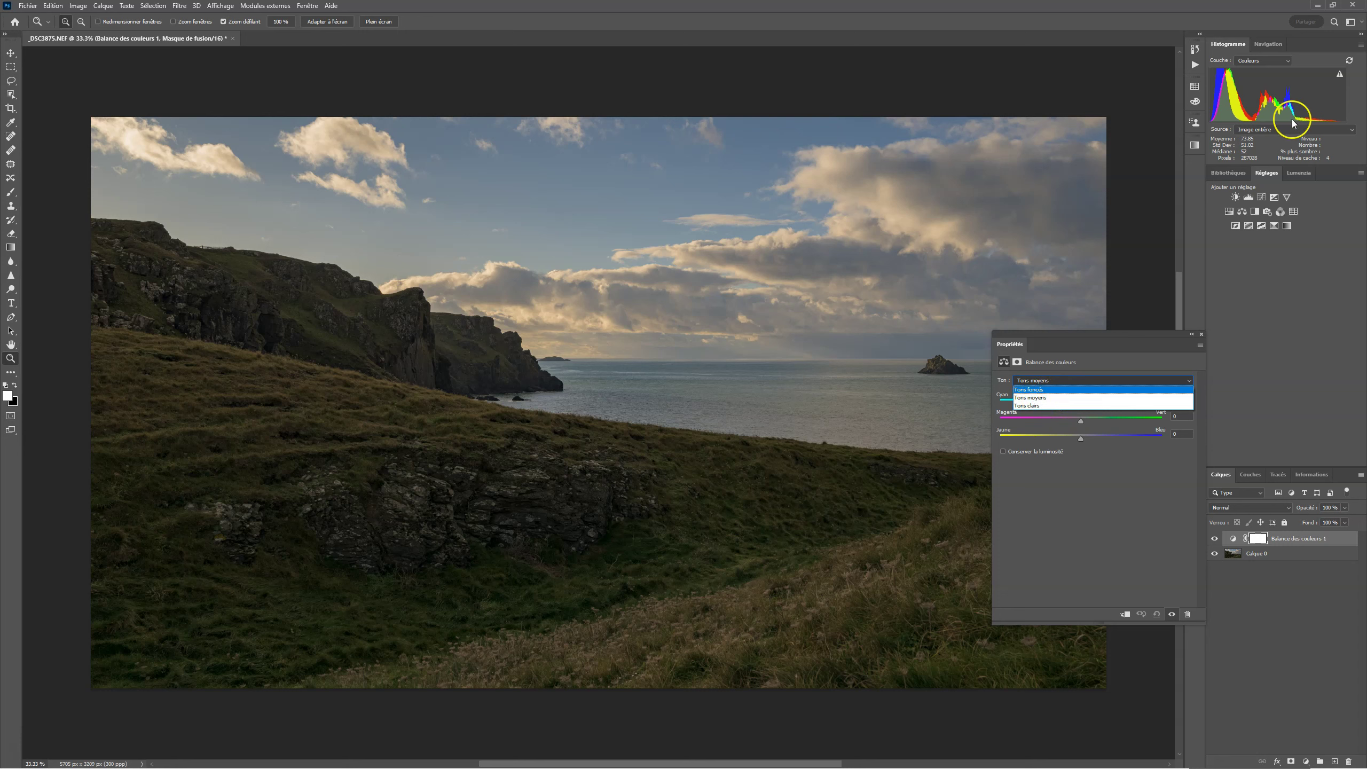
click(1055, 391)
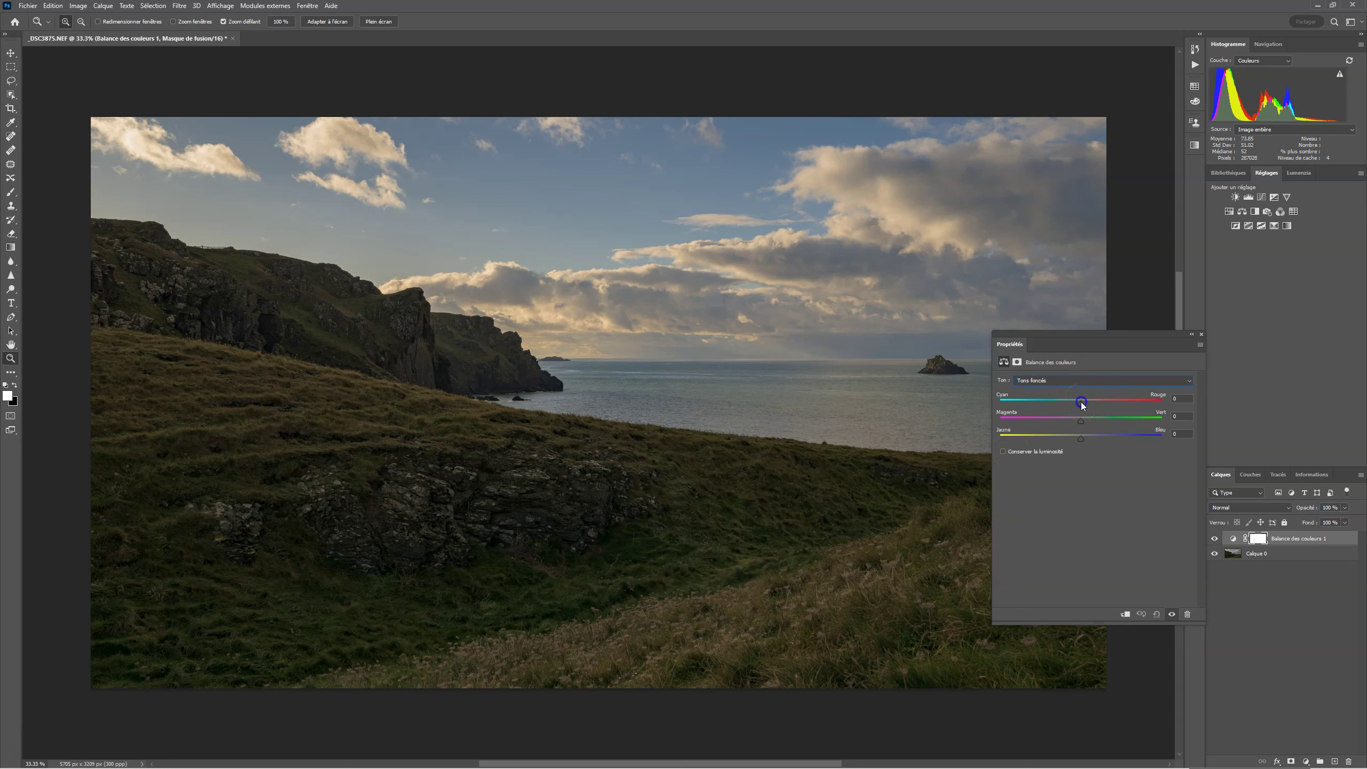
Try shifting the dark tones' Cyan/Rouge balance to +67 and reset it to 0.
drag(1083, 404, 1102, 402)
drag(1110, 402, 1135, 402)
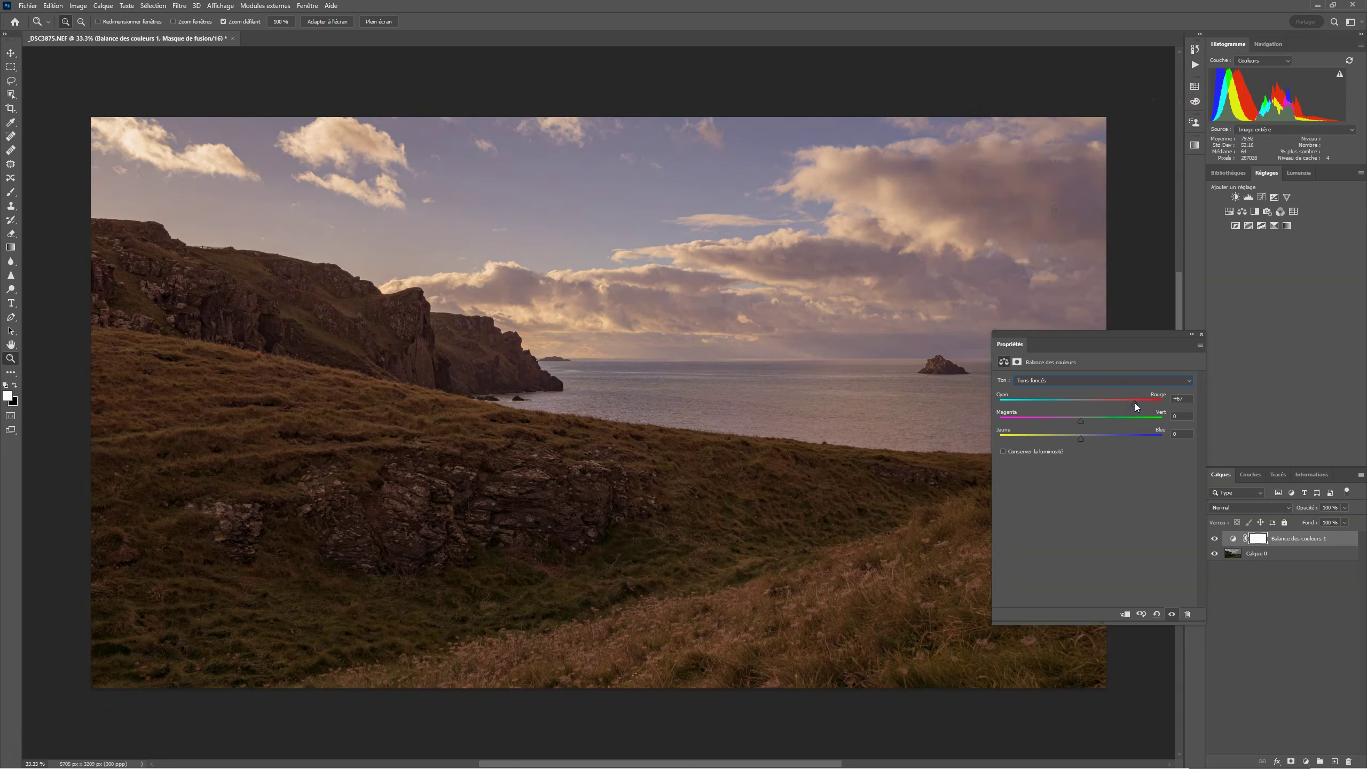
double_click(1134, 403)
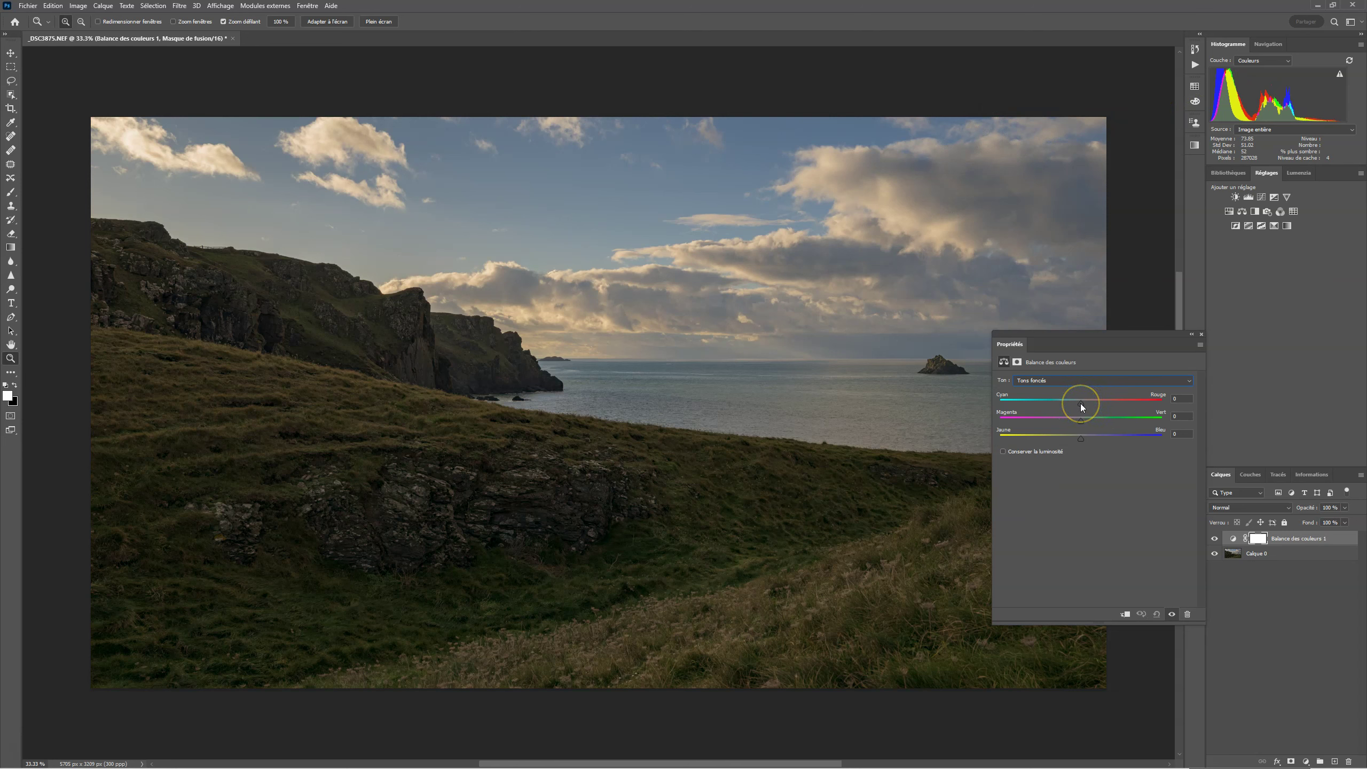
Try shifting the dark tones toward cyan, down to about -60, and undo the shift.
mouse_move(1081, 404)
mouse_down()
mouse_move(1143, 403)
mouse_move(1081, 404)
mouse_up()
drag(1082, 405, 1061, 404)
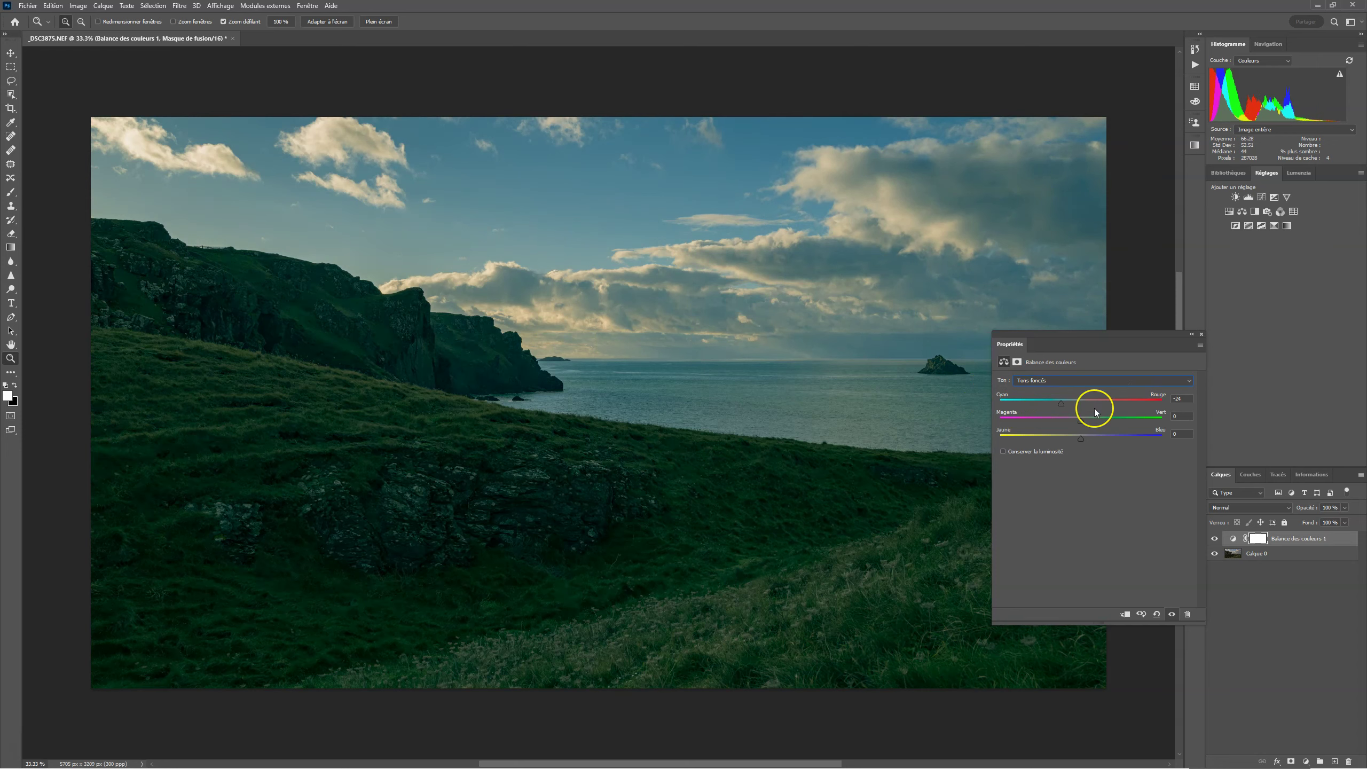
drag(1062, 405, 1038, 410)
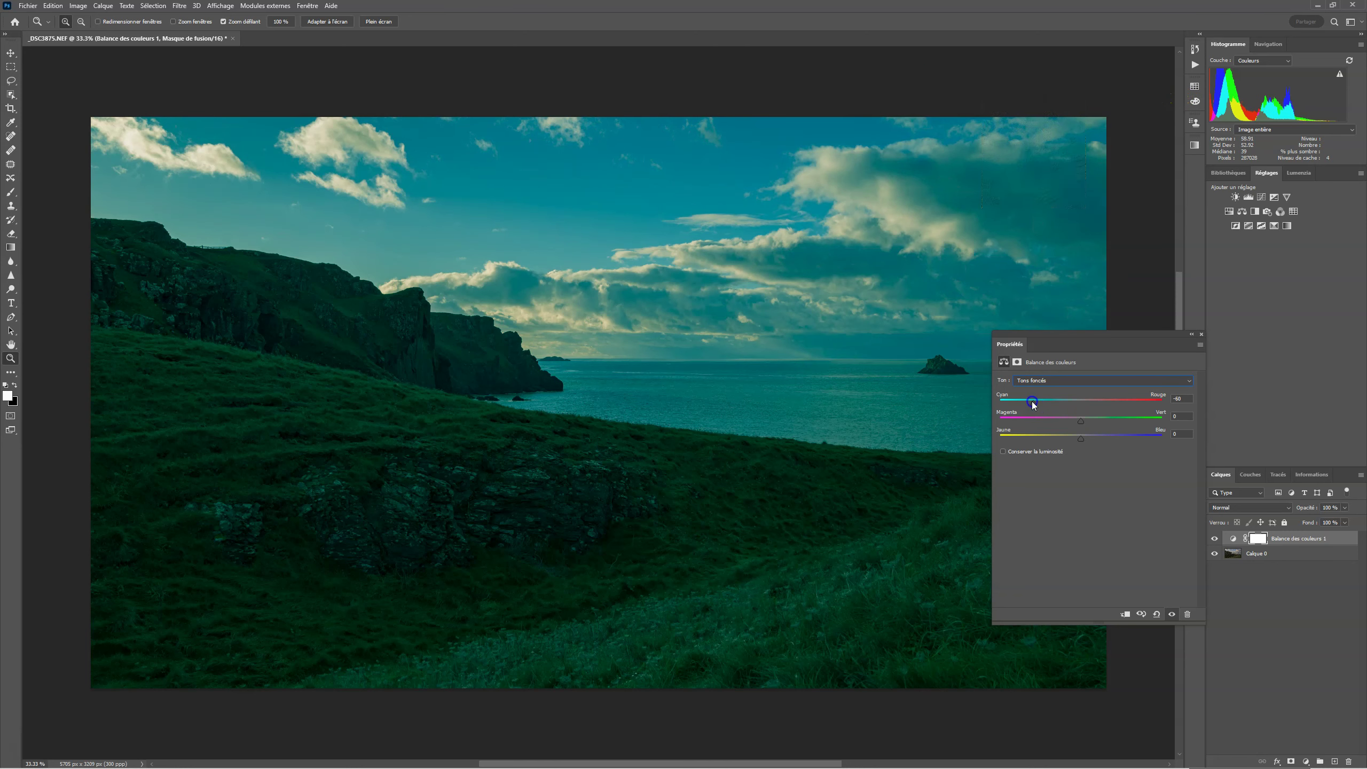
key(ctrl+z)
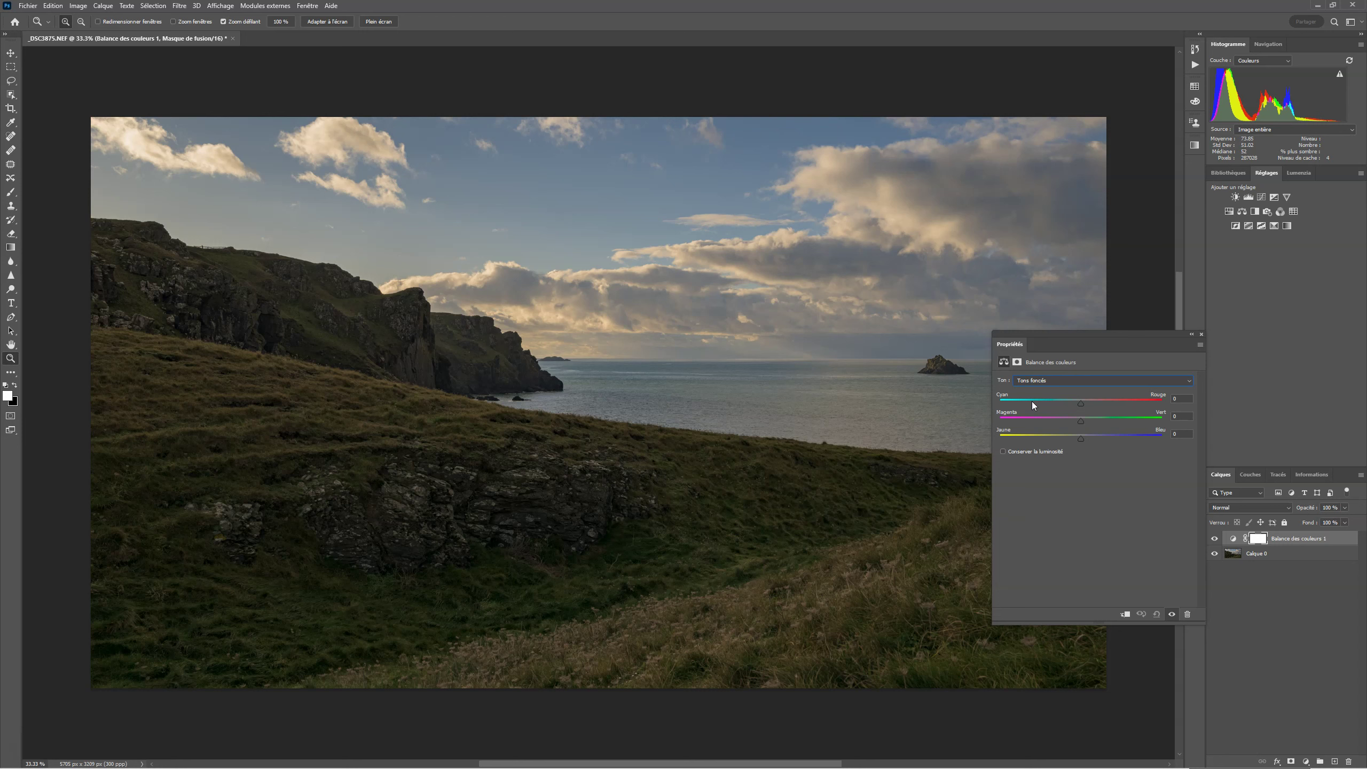
Try pushing the dark tones strongly toward red, ending at Cyan/Rouge +87.
click(1082, 407)
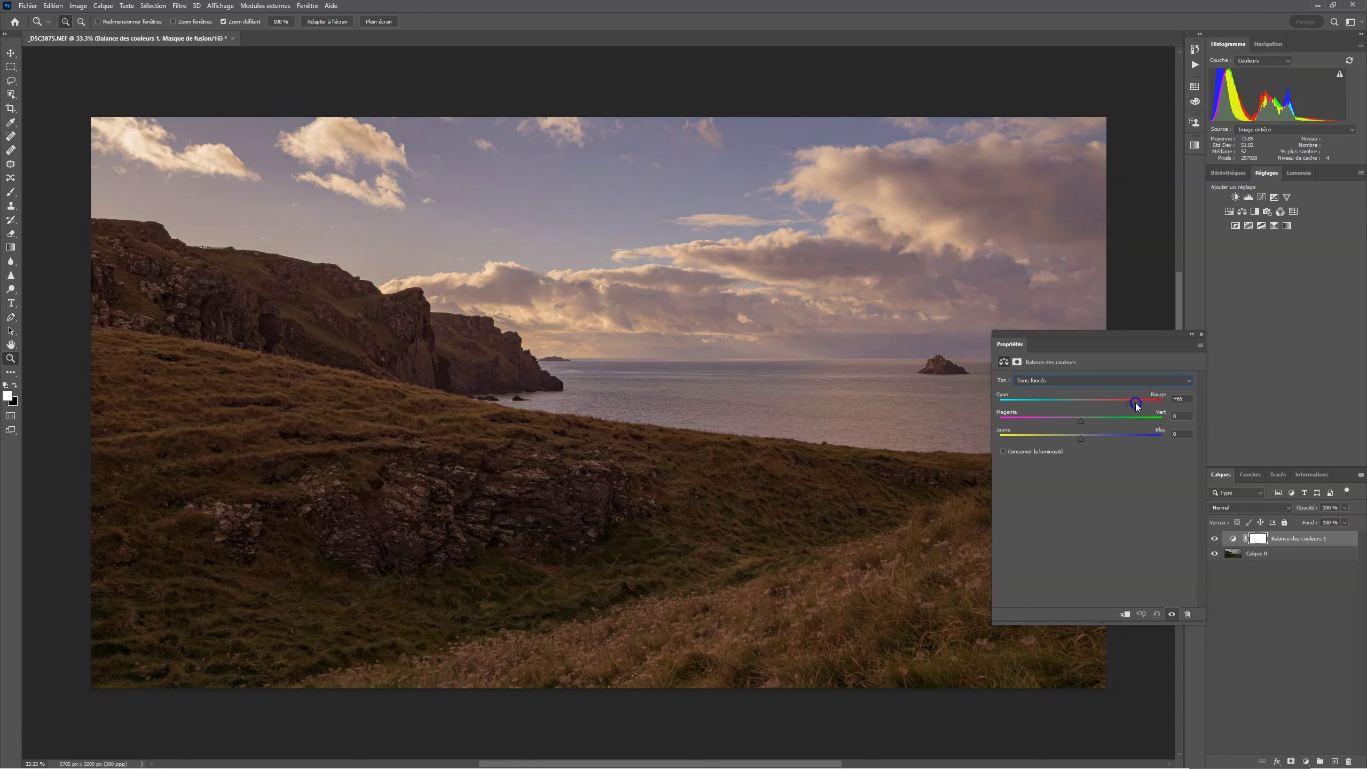
mouse_move(1152, 405)
mouse_down()
mouse_move(1009, 404)
mouse_move(1162, 403)
mouse_up()
drag(1044, 403, 1155, 402)
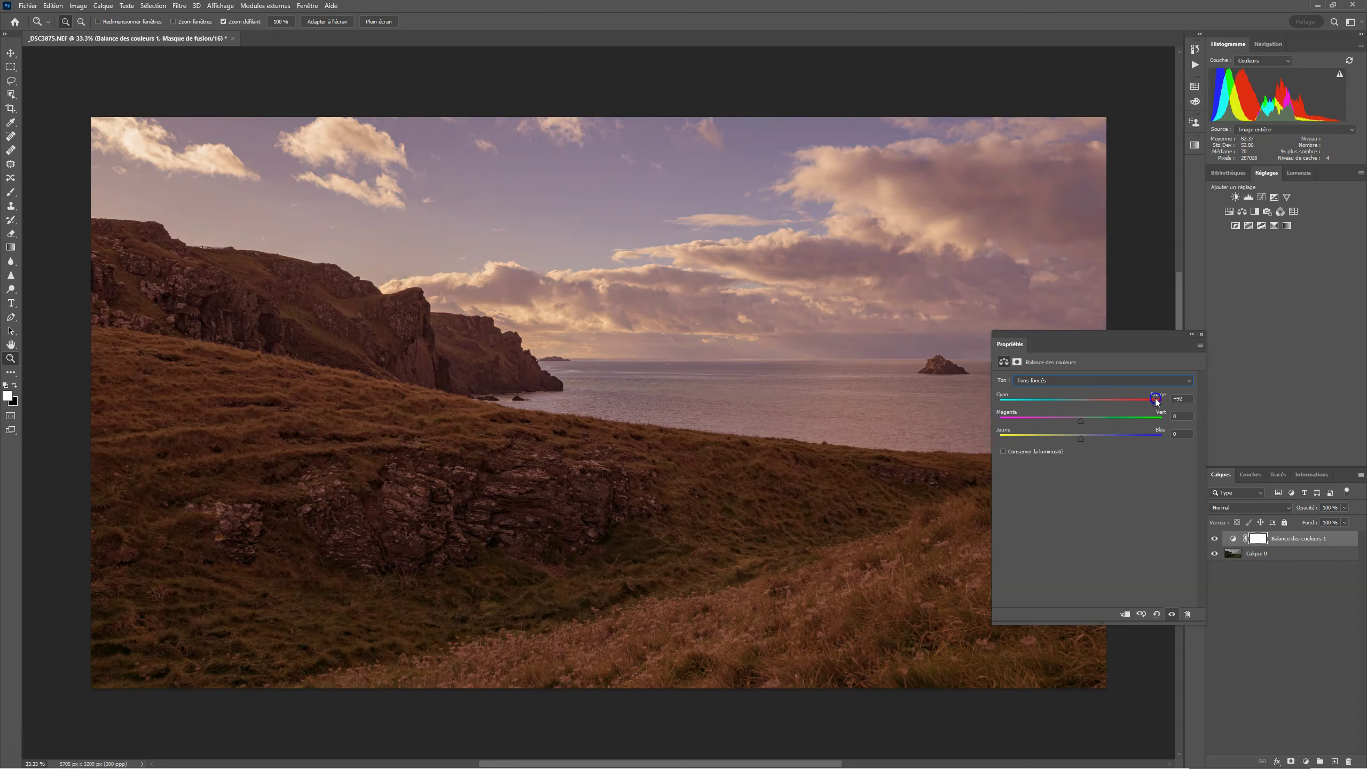
mouse_move(1157, 402)
mouse_down()
mouse_move(1109, 405)
mouse_move(1152, 404)
mouse_up()
click(1152, 402)
Try Conserver la luminosité on the strong red shift, turn it off and return Cyan/Rouge to 0.
click(1098, 511)
click(1149, 396)
click(1140, 419)
click(1003, 452)
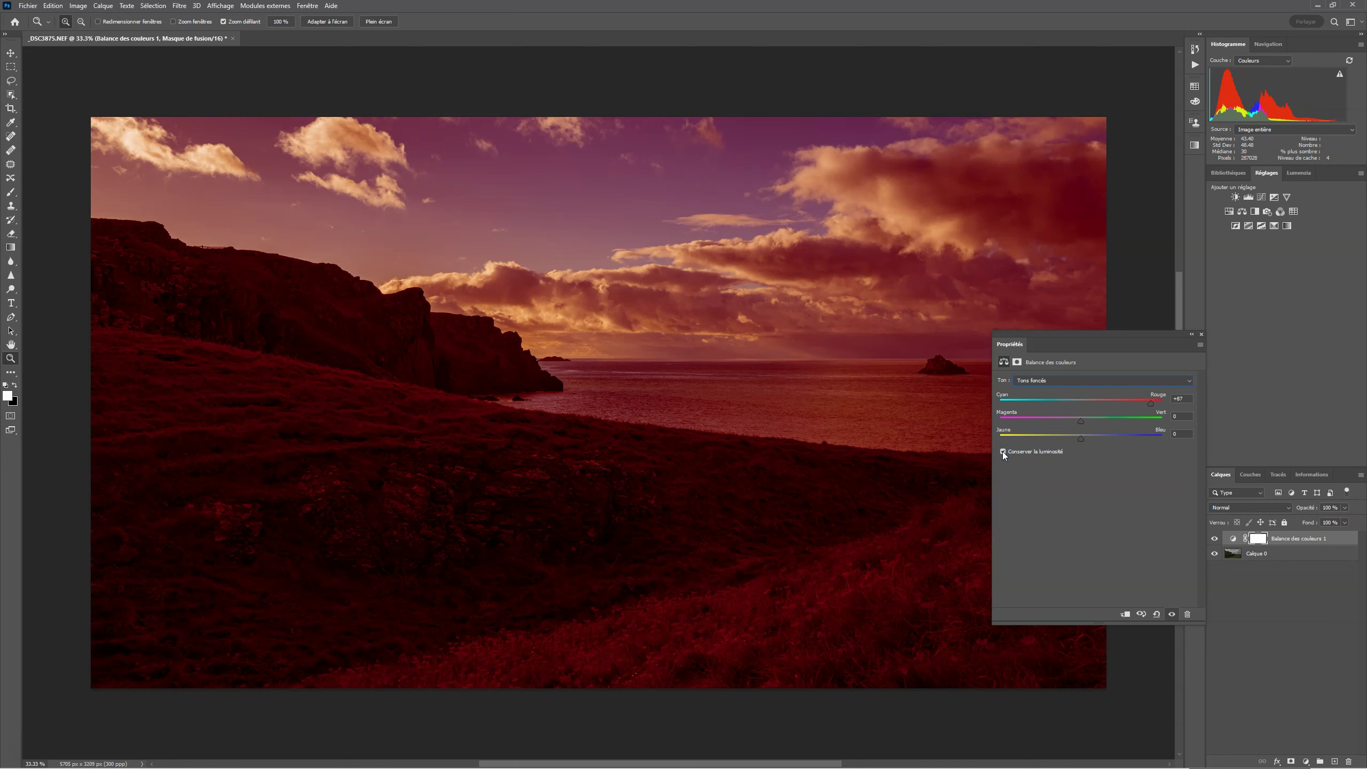
drag(1150, 403, 1082, 403)
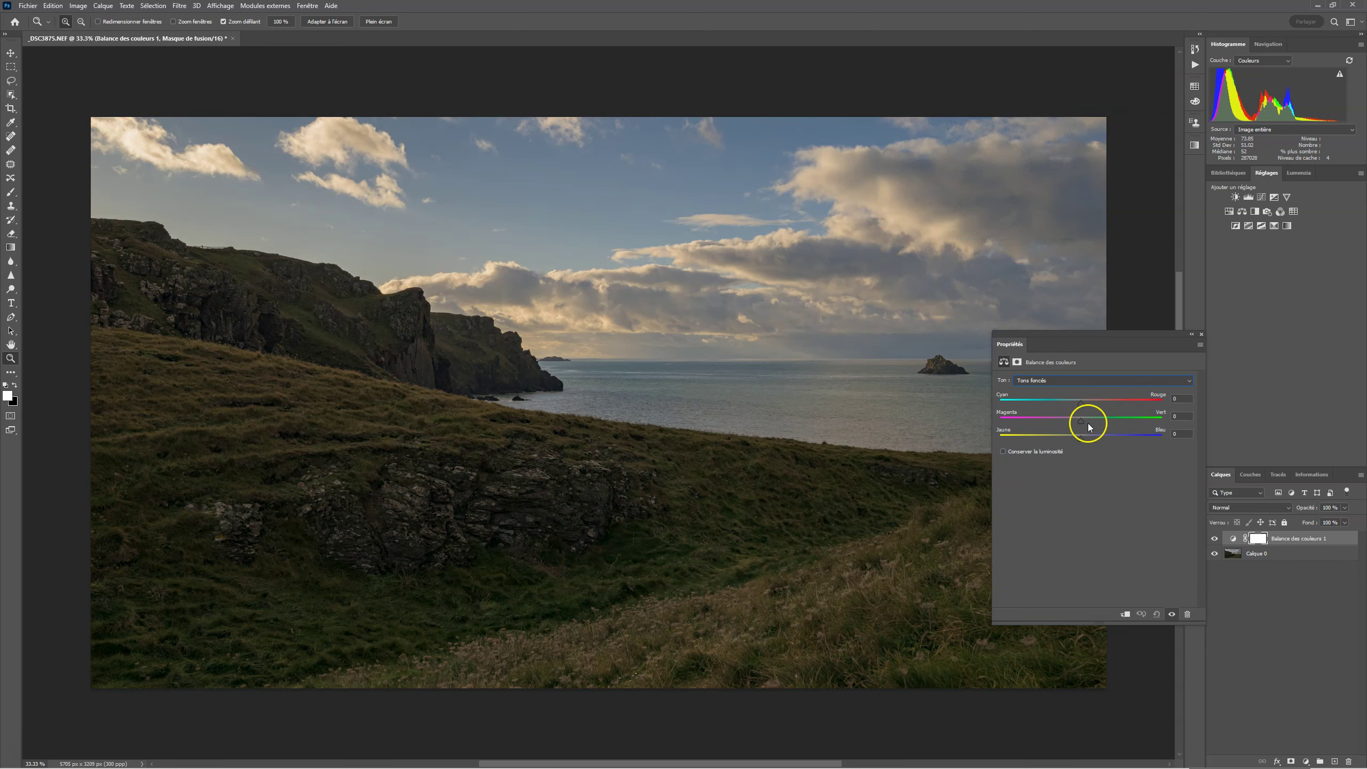
Try shifting the dark tones toward yellow and bring the Jaune/Bleu balance back to 0.
drag(1081, 425, 1047, 436)
key(ctrl+z)
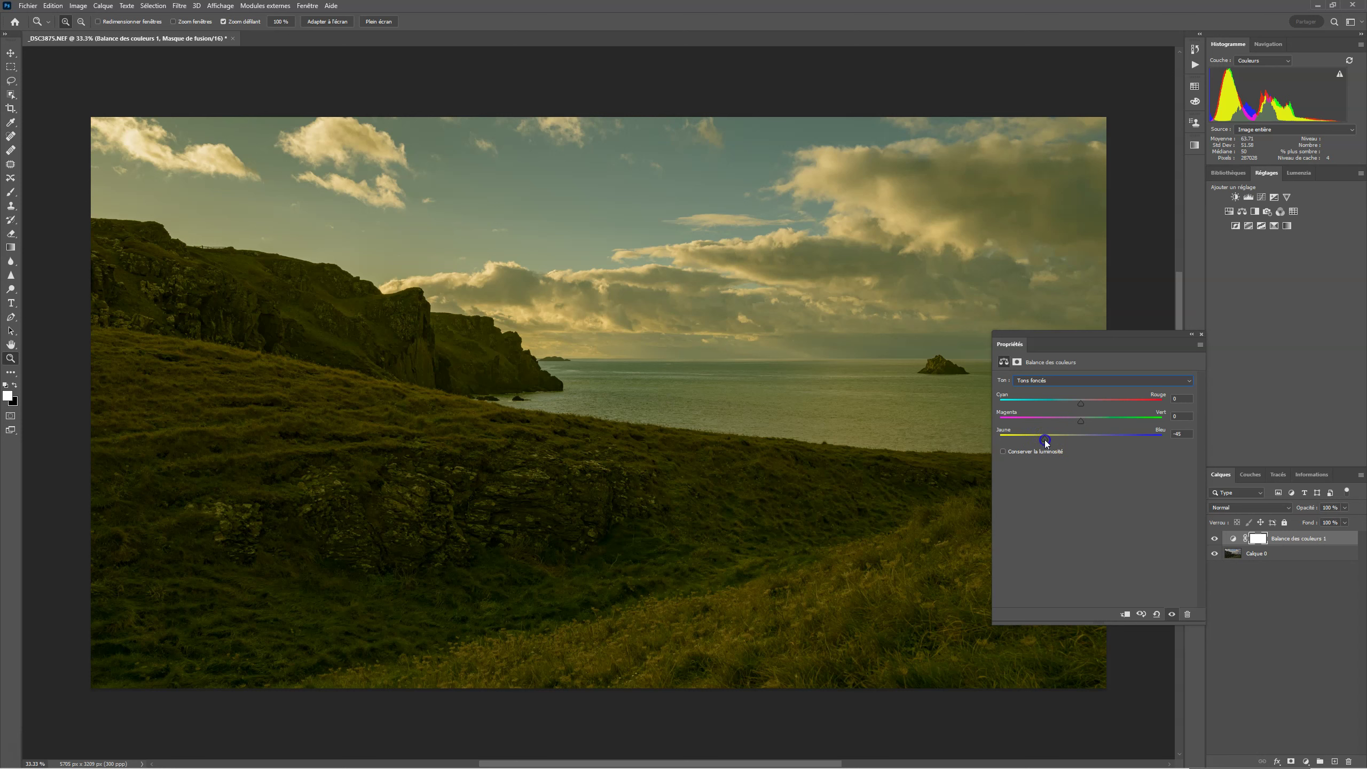
drag(1045, 440, 1081, 436)
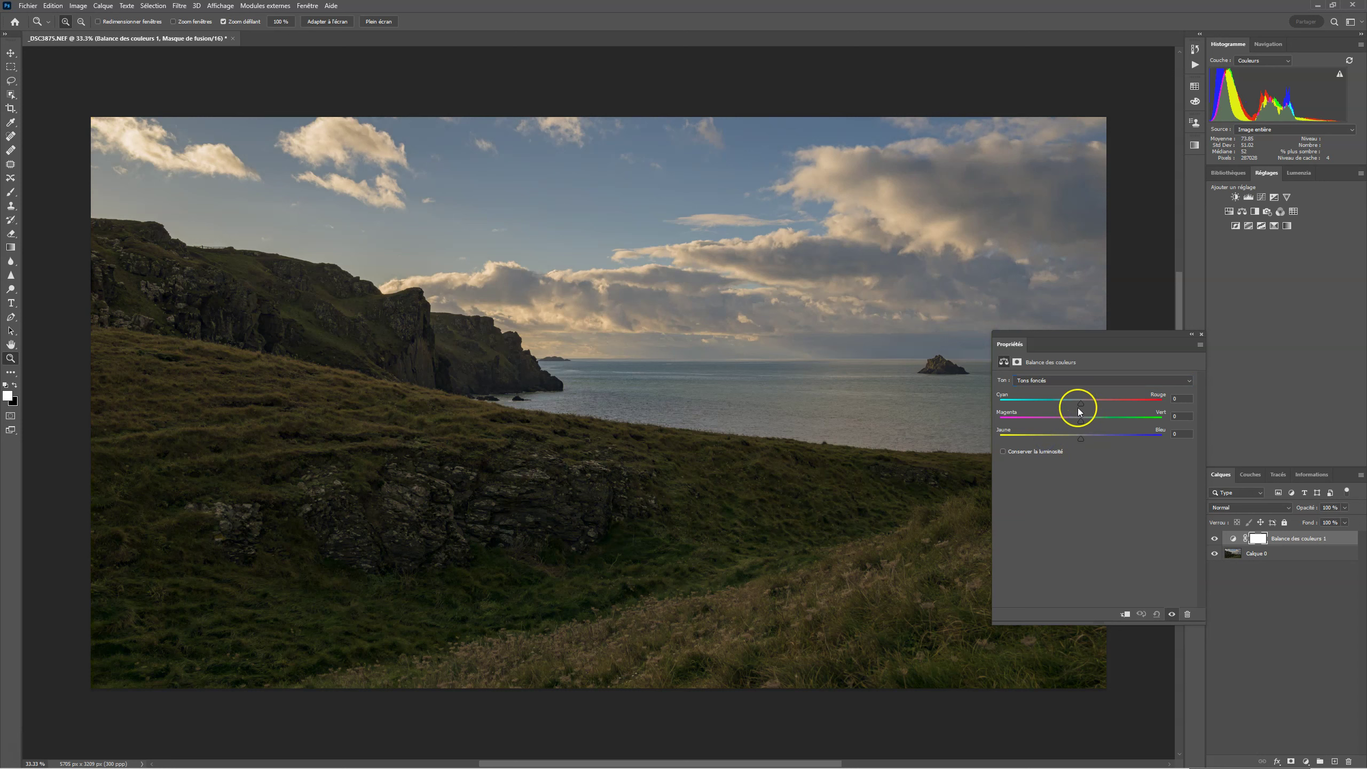
Try dark-tone values of Cyan/Rouge +15, Magenta/Vert -2 and Jaune/Bleu about +8, comparing with the adjustment layer hidden.
drag(1082, 406, 1096, 407)
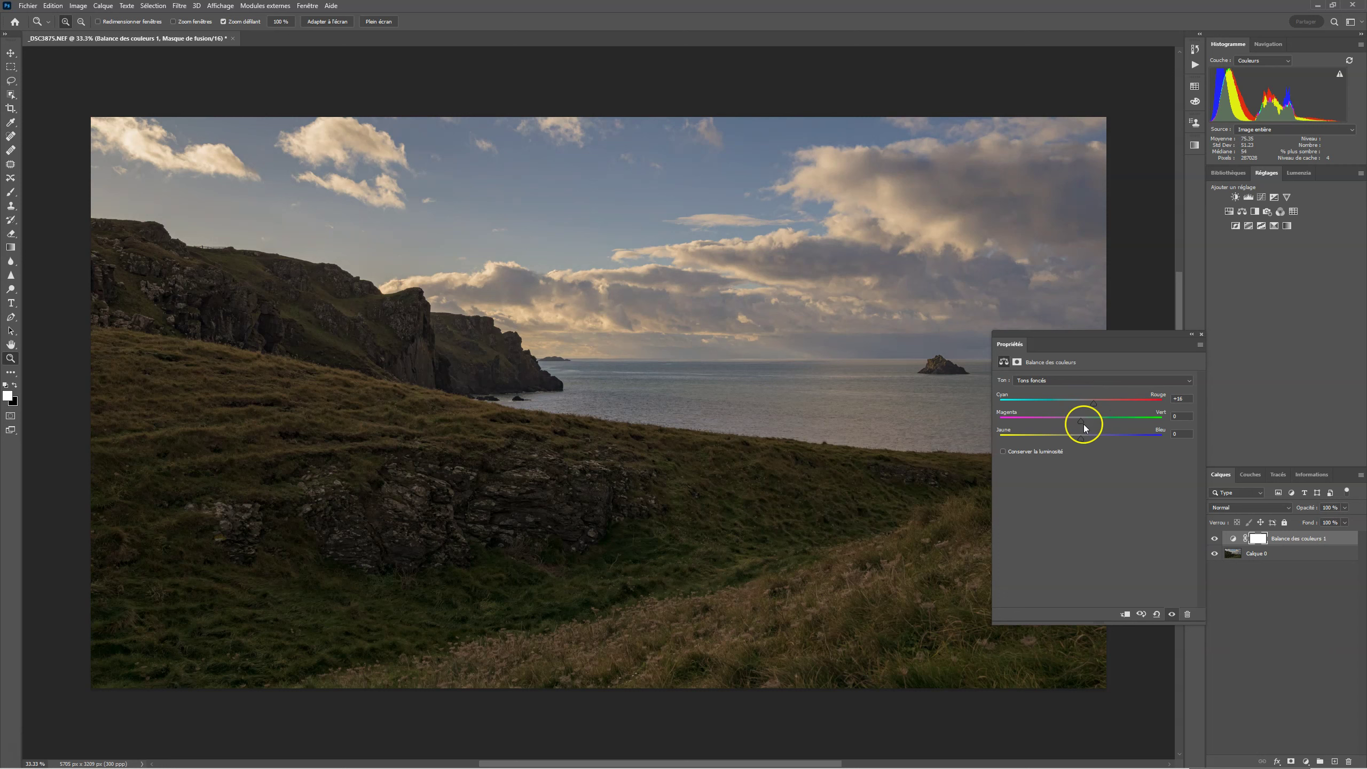
drag(1083, 424, 1087, 441)
click(1215, 539)
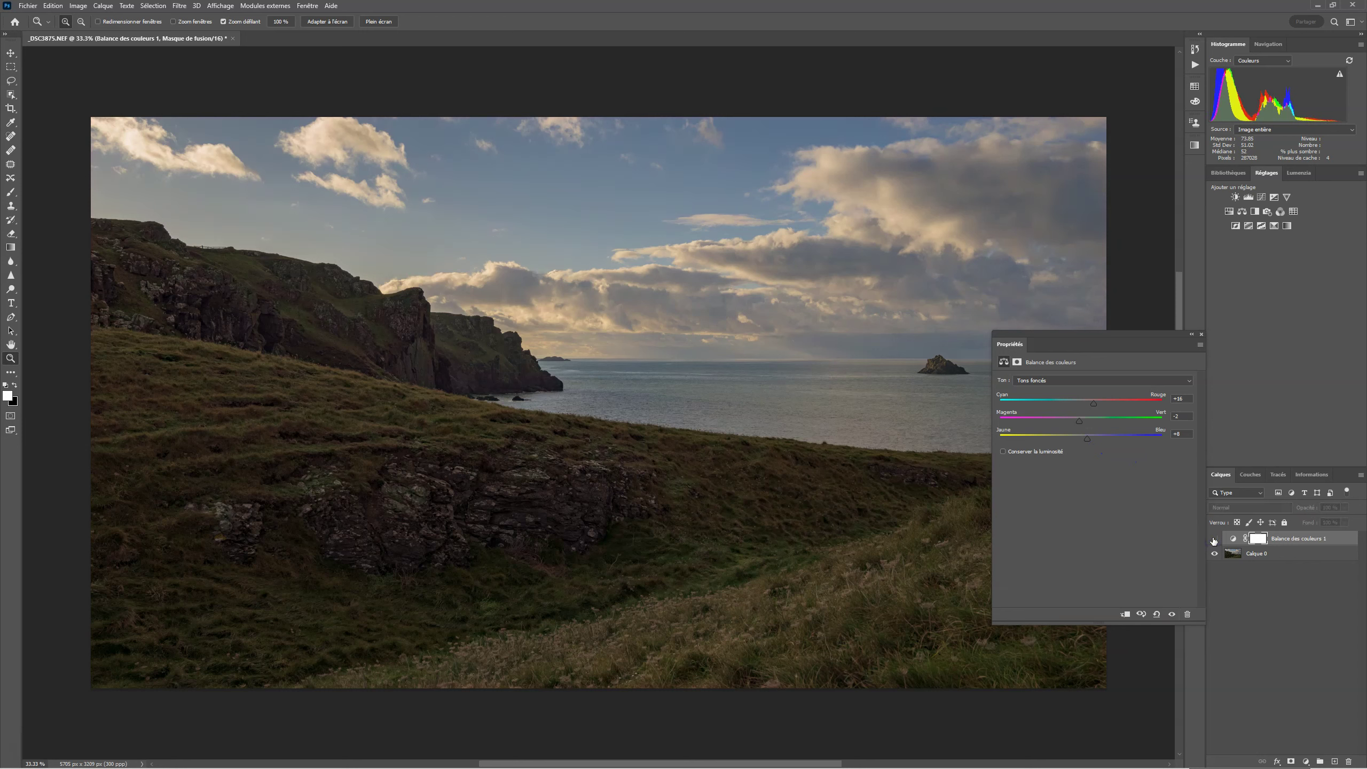
click(1215, 538)
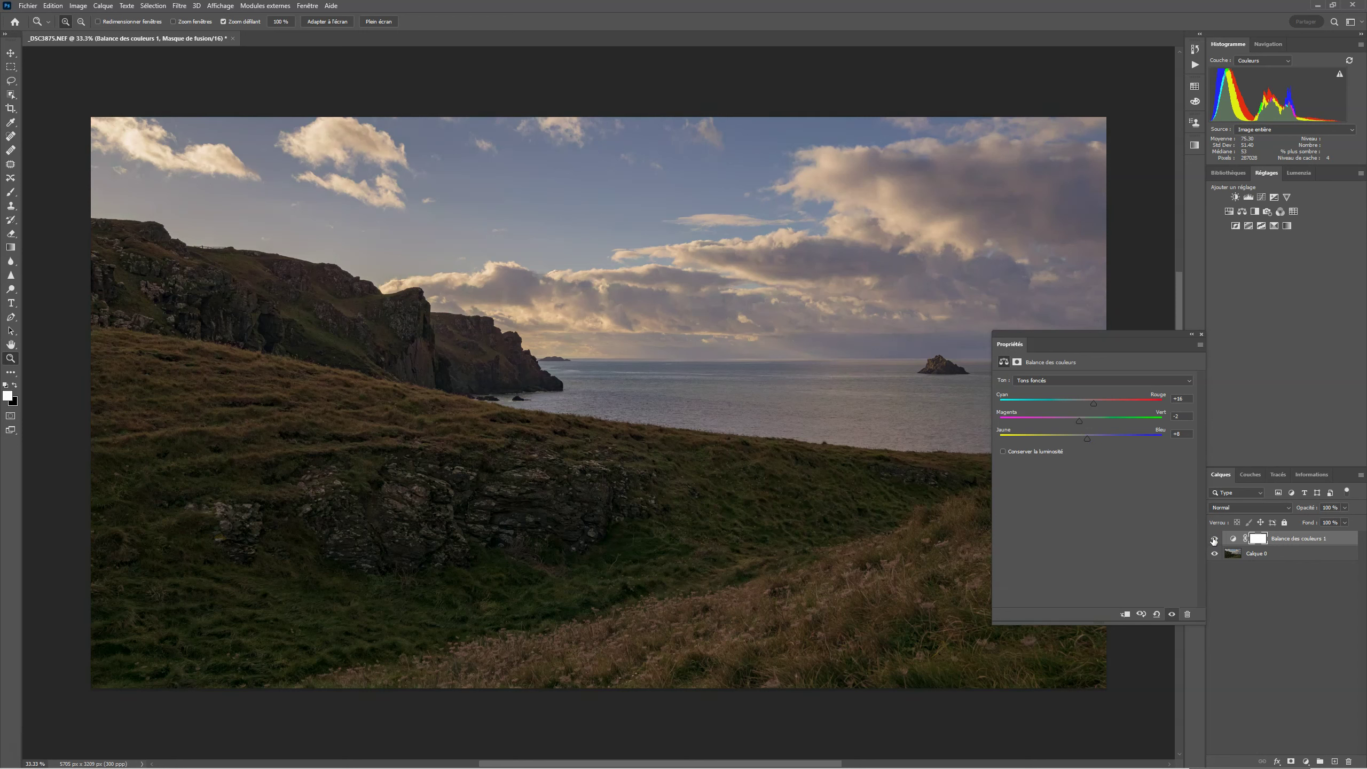
Set the dark tones to Cyan/Rouge +12, Magenta/Vert 0 and Jaune/Bleu +13, leaving Conserver la luminosité off.
click(1003, 452)
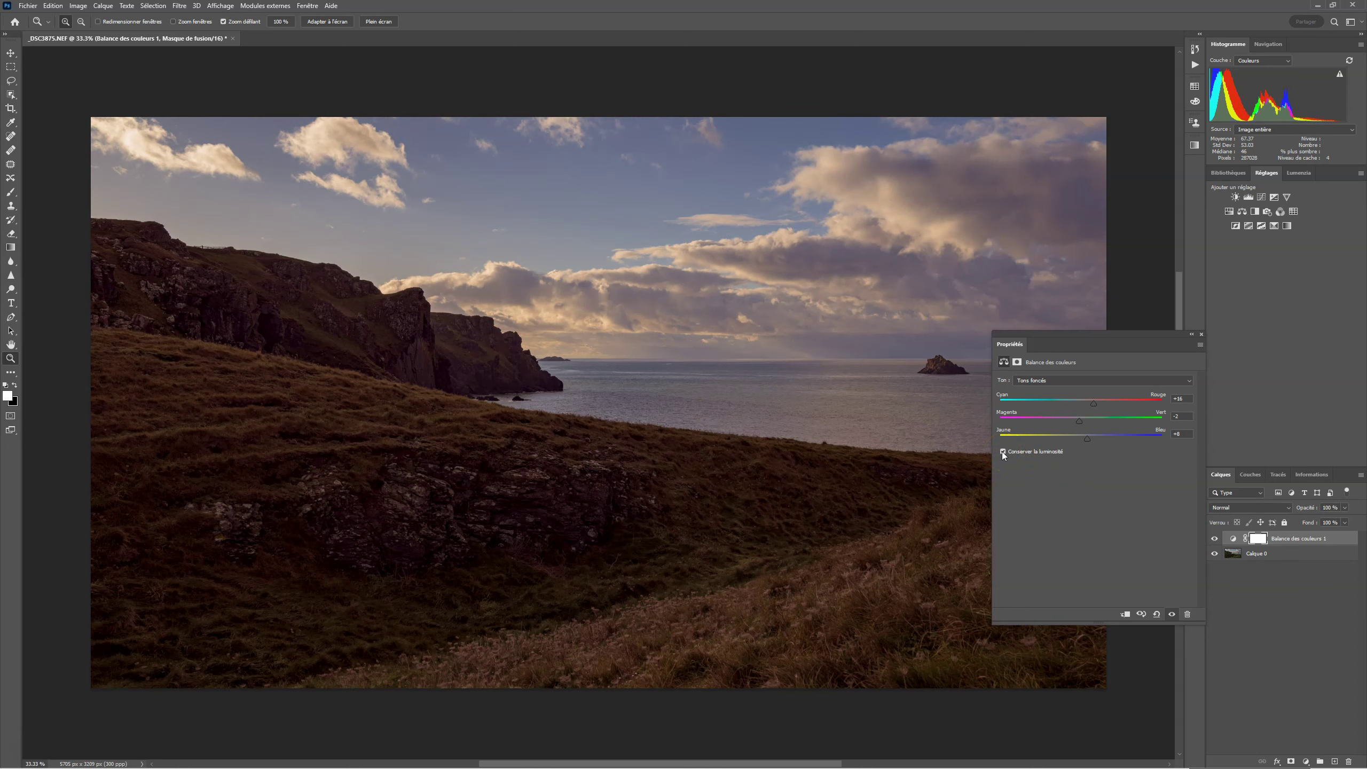
drag(1032, 448, 1092, 440)
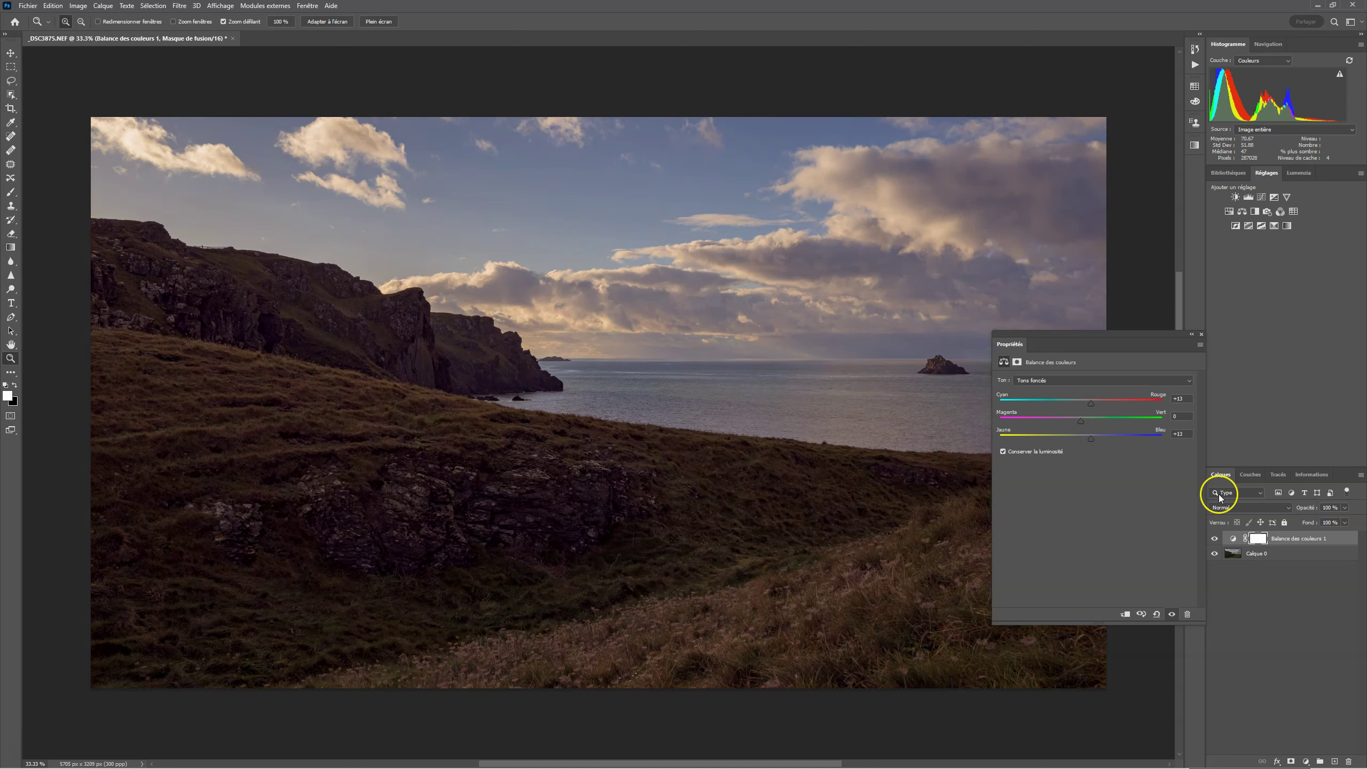
click(1002, 451)
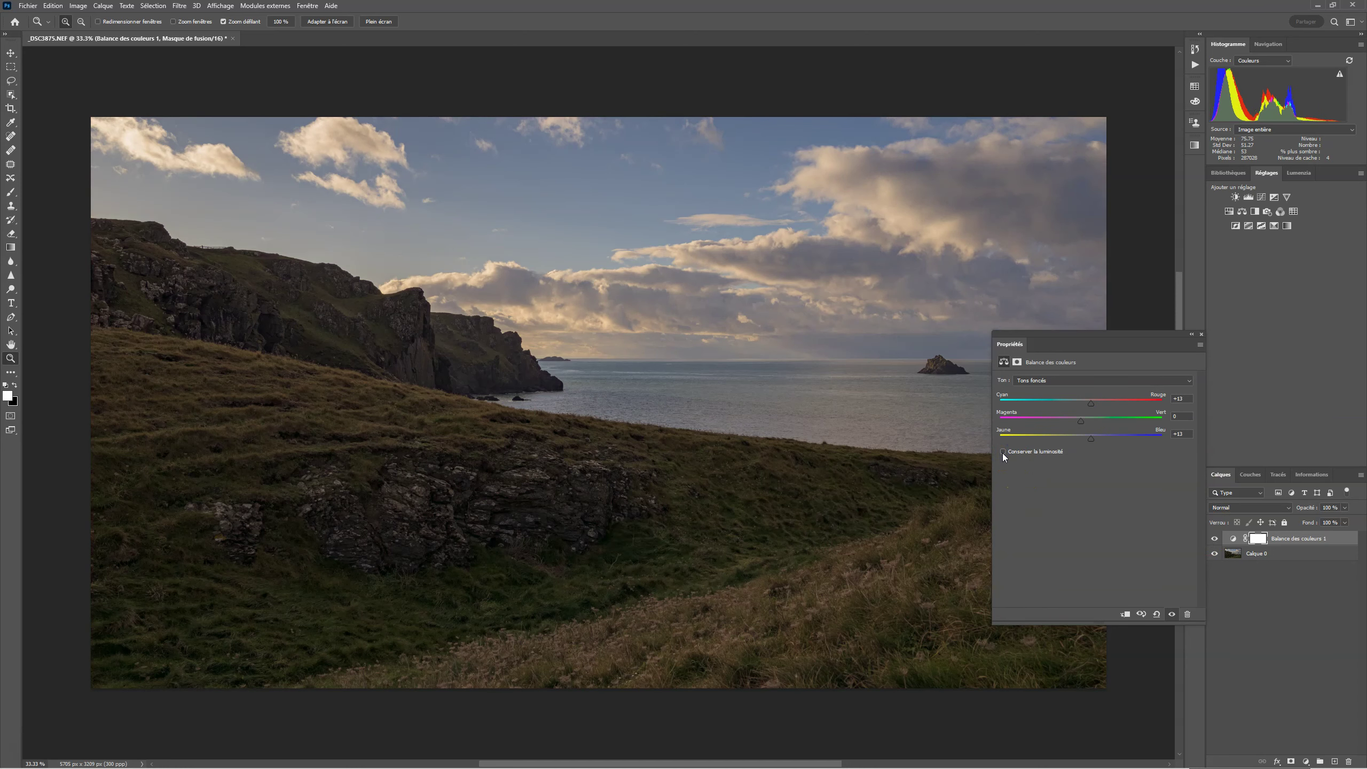
Set the Tons clairs to Cyan/Rouge -7, Magenta/Vert -8 and Jaune/Bleu +23.
click(1049, 380)
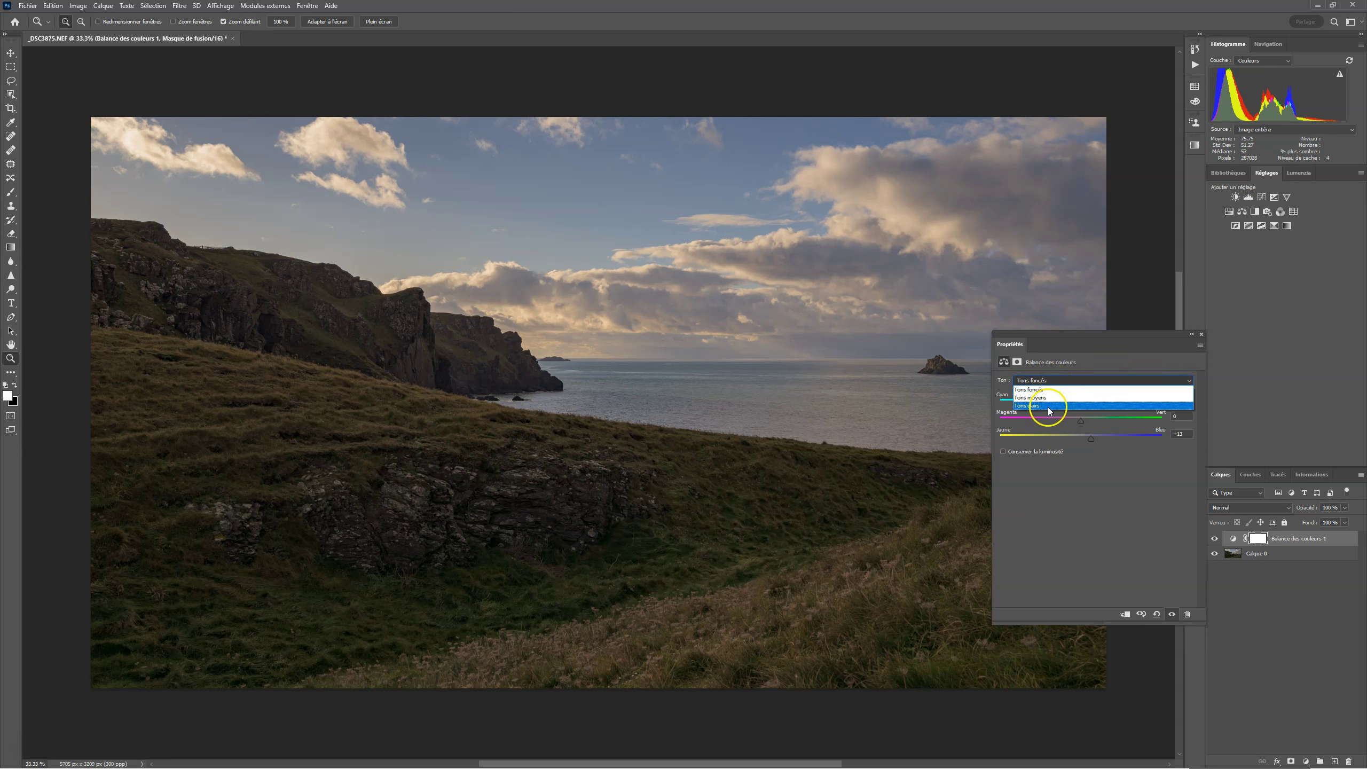
click(1048, 406)
click(1082, 439)
drag(1081, 438, 1076, 410)
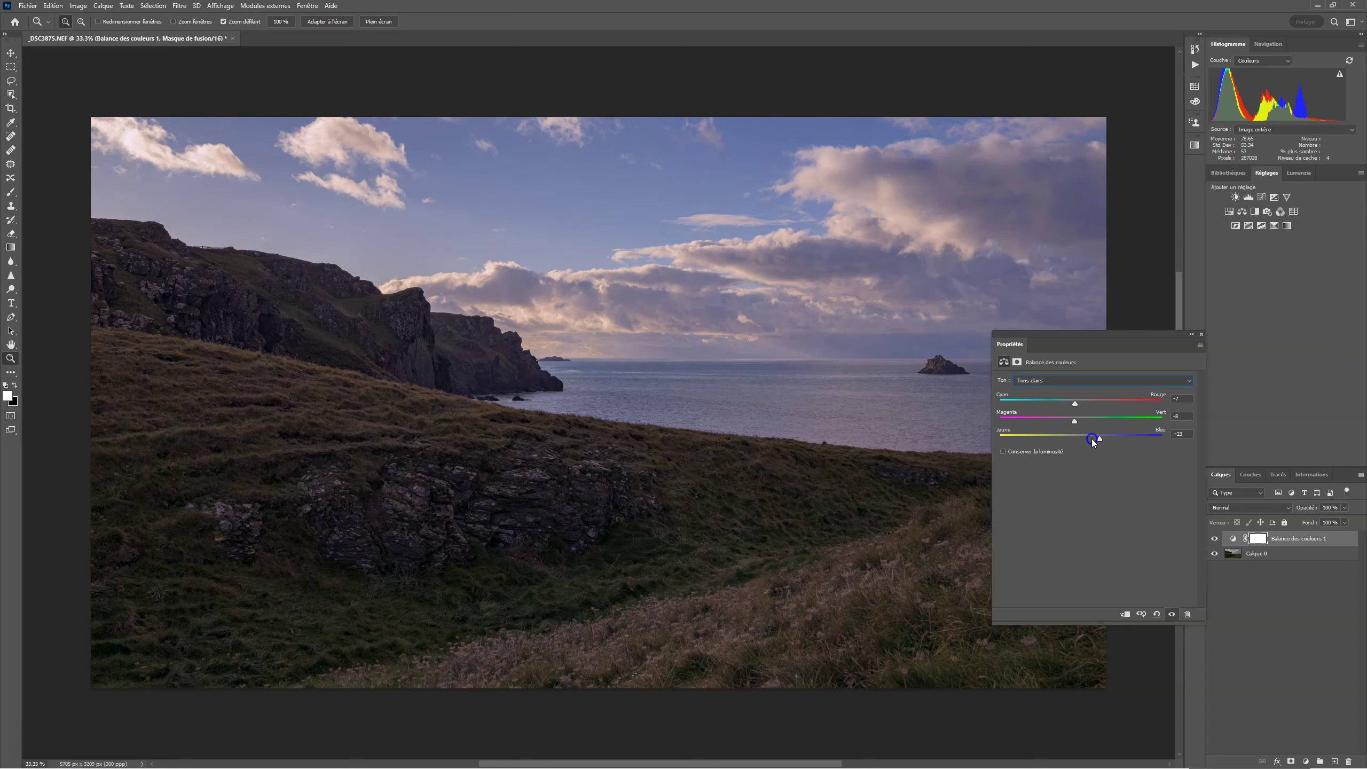
Set the Tons moyens to Cyan/Rouge -12, Magenta/Vert -8 and Jaune/Bleu -17.
click(1064, 380)
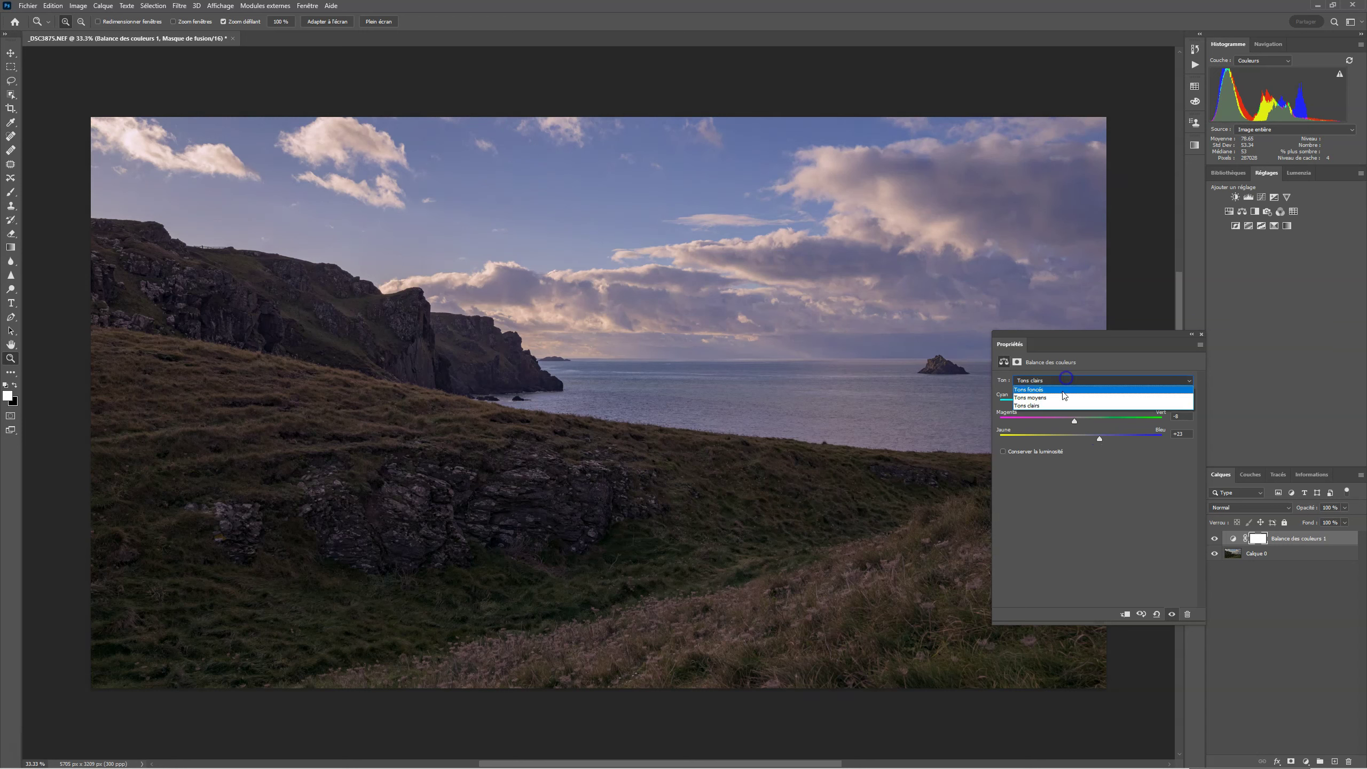
click(1062, 398)
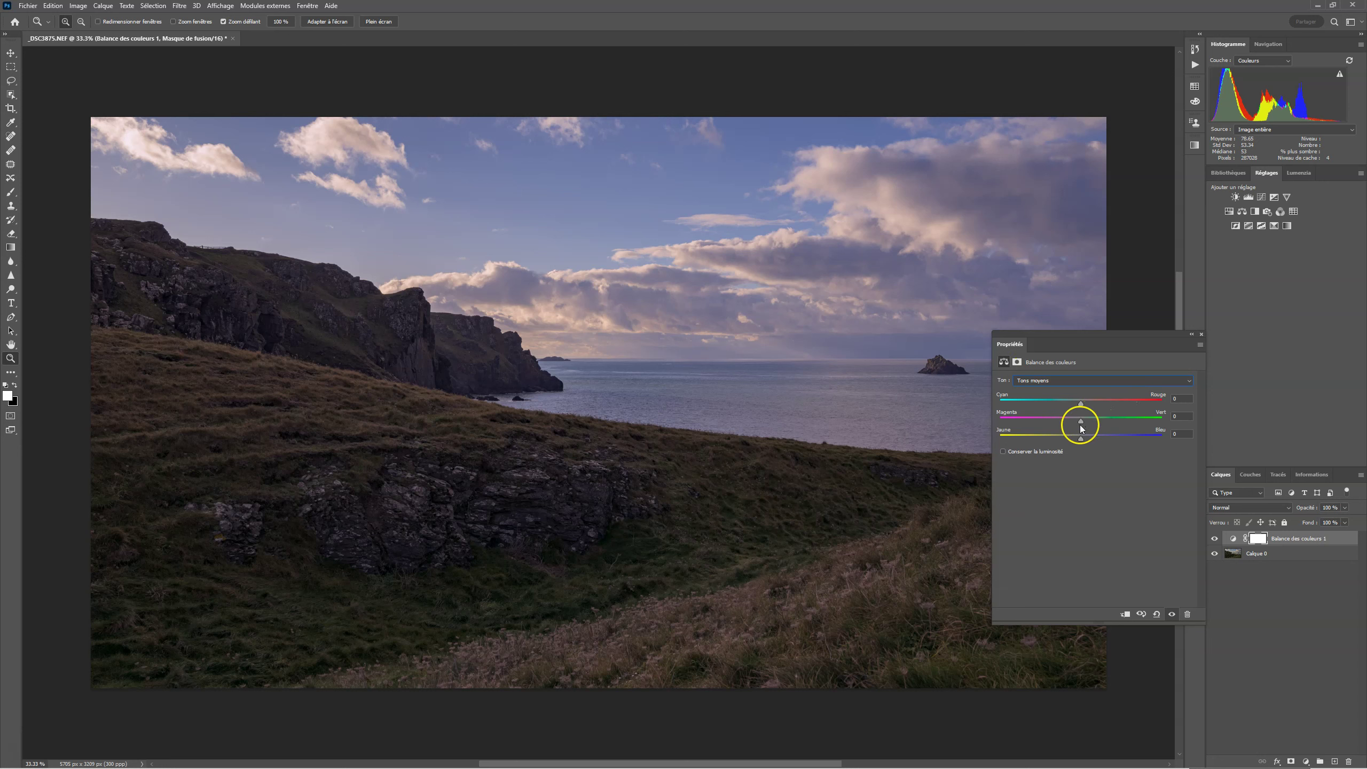
drag(1080, 440, 1069, 440)
mouse_move(1081, 421)
mouse_down()
mouse_move(1074, 404)
mouse_move(1085, 404)
mouse_move(1072, 405)
mouse_up()
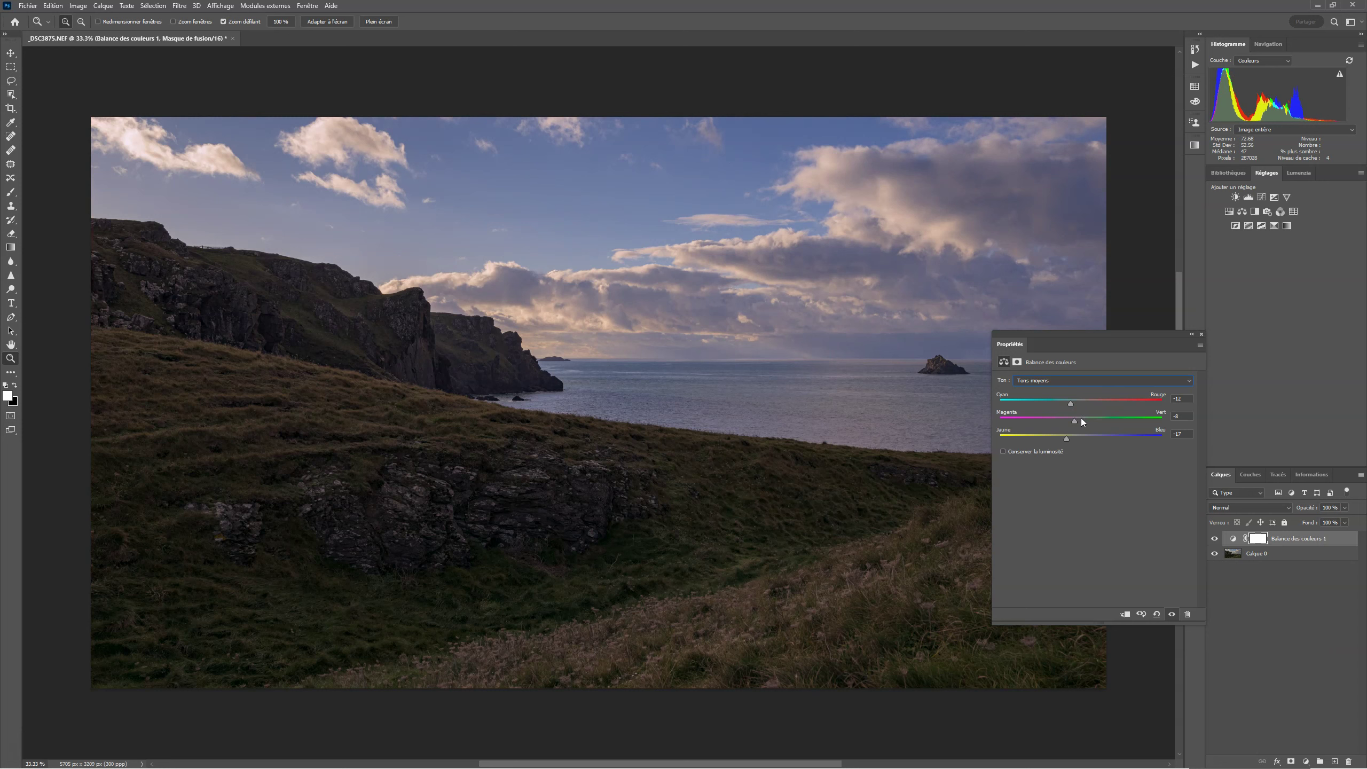
Compare the photo before and after by repeatedly hiding and showing the colour balance layer.
click(1216, 538)
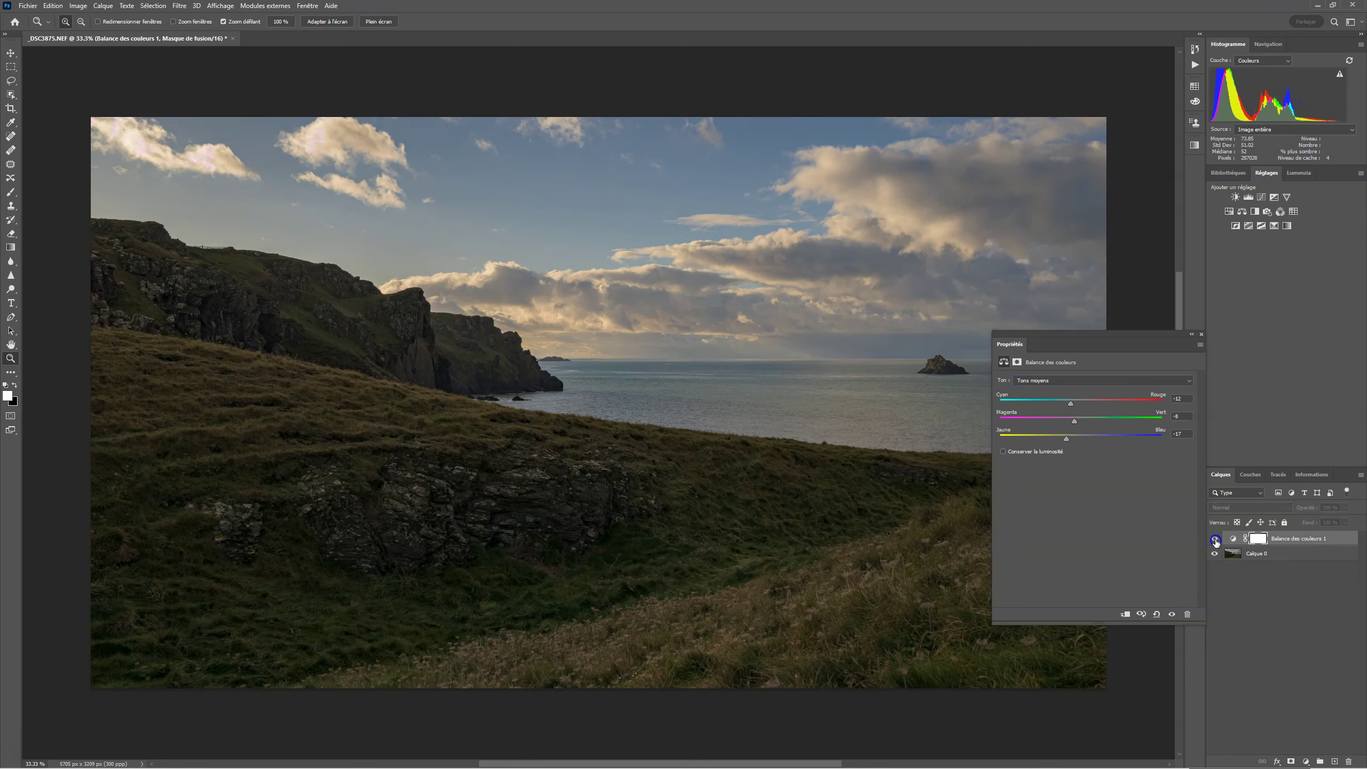
click(1215, 540)
click(1216, 540)
click(1216, 539)
click(1216, 540)
click(1215, 538)
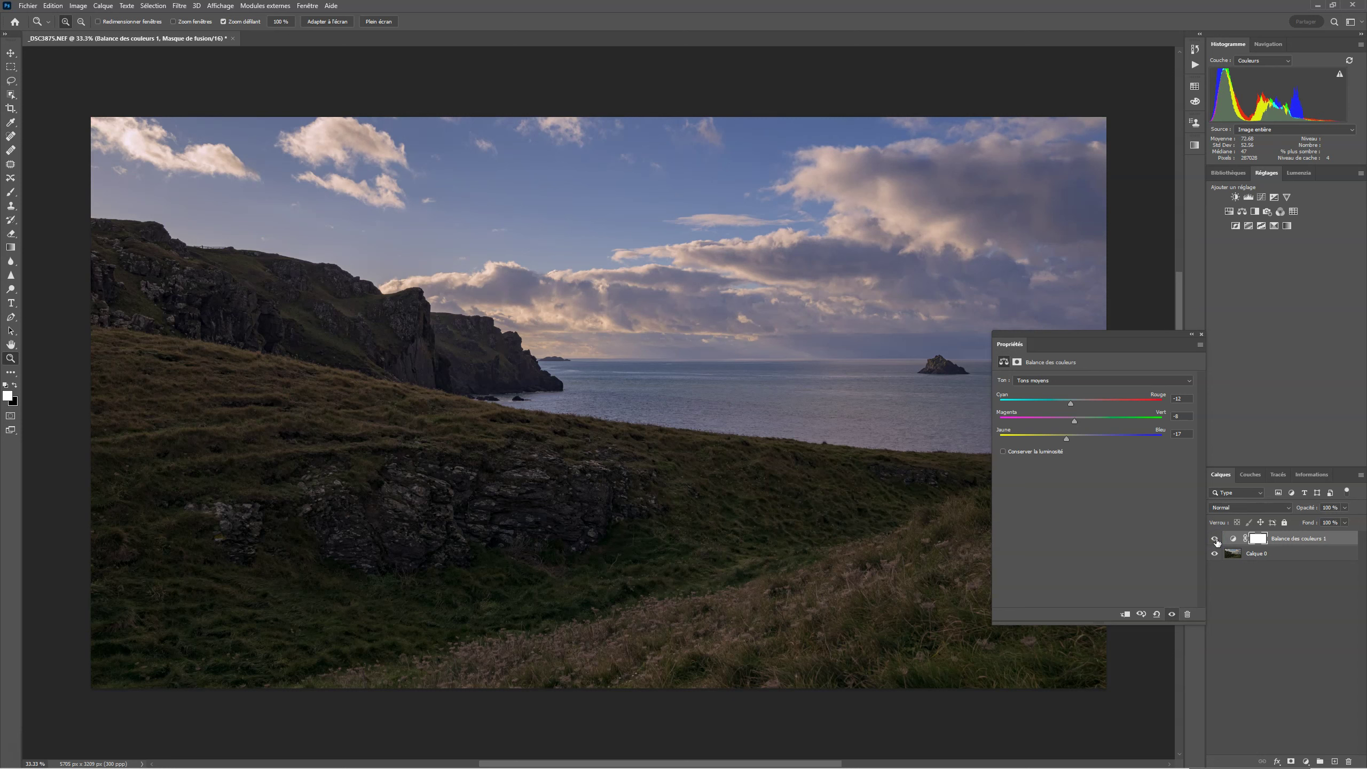
Compare the image with Conserver la luminosité on and off, also hiding and showing the adjustment layer, and leave the option off.
click(1005, 452)
click(1066, 414)
click(1004, 453)
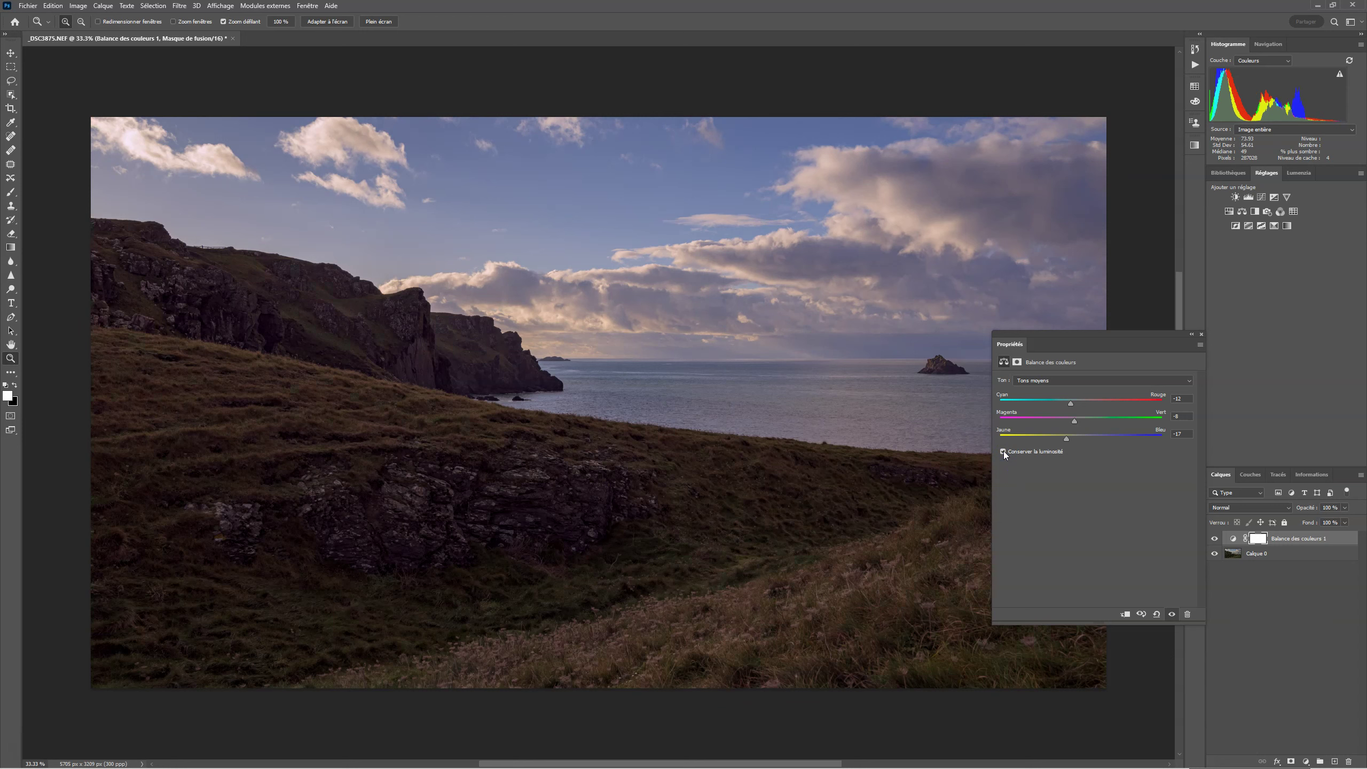
click(1215, 538)
click(1215, 538)
click(1004, 452)
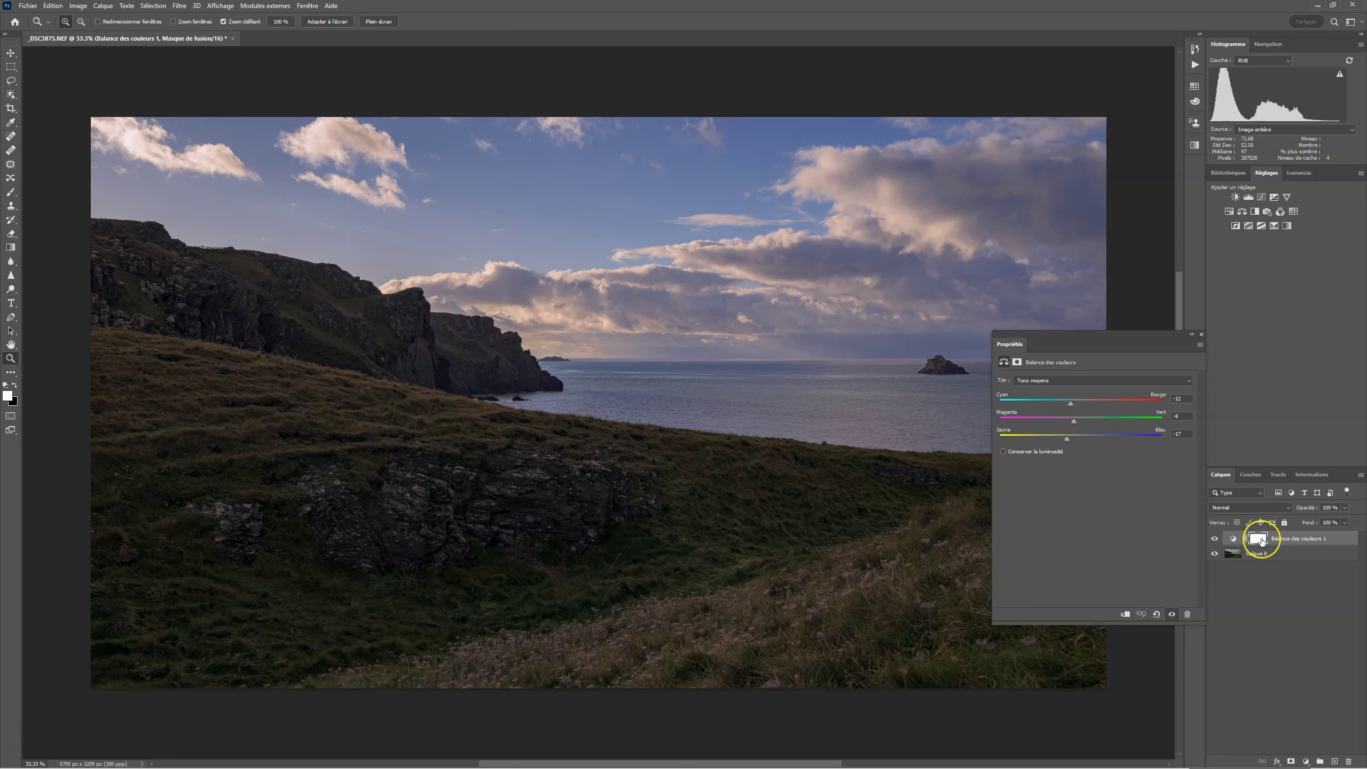
Invert the colour balance layer's mask to black.
key(ctrl+i)
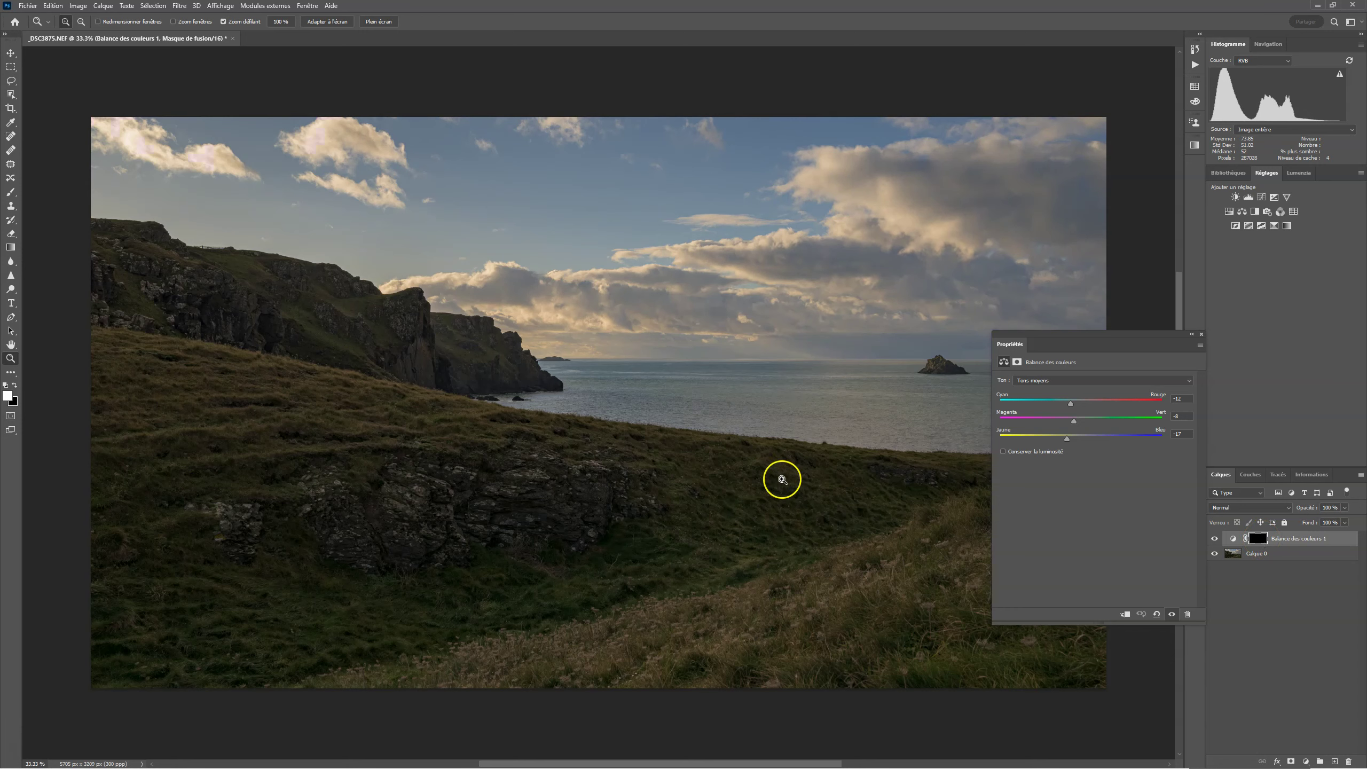
Paint white with a soft brush on the colour balance layer's black mask over the grassy foreground and rocks.
key(b)
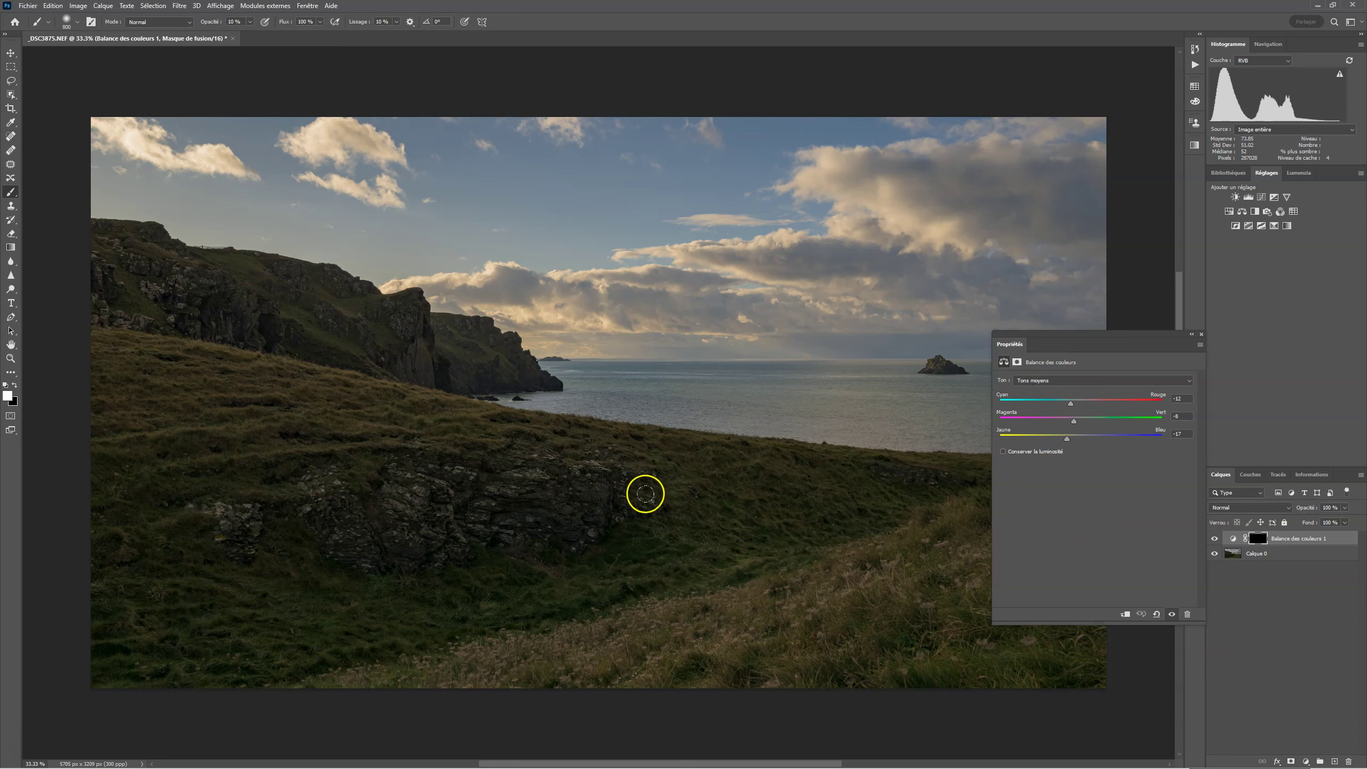
click(228, 472)
drag(397, 552, 355, 584)
click(468, 490)
Compare the photo with the colour balance layer hidden and shown, and examine its painted mask on its own.
click(1215, 539)
click(1215, 538)
click(1215, 539)
click(1216, 539)
alt+click(1259, 539)
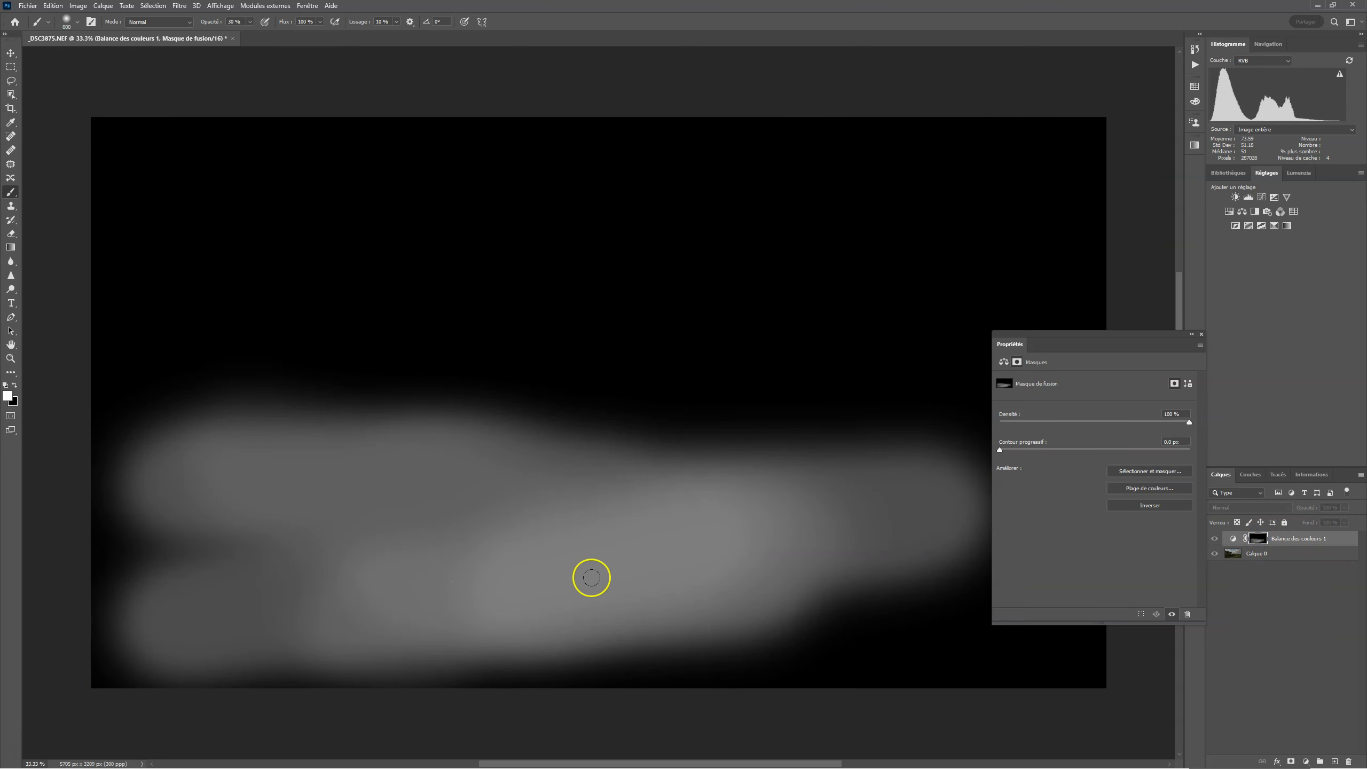
alt+click(1260, 540)
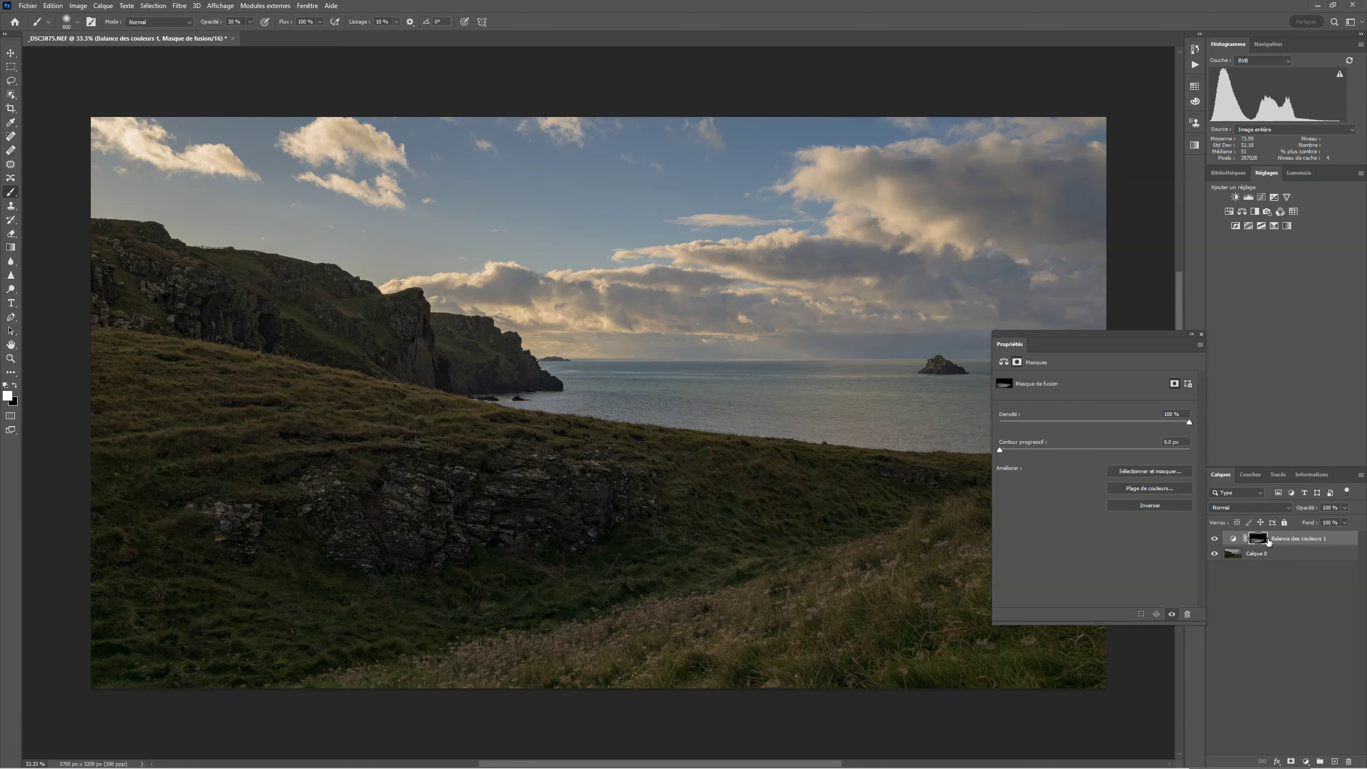
Create a Lumenzia darks mask with Levels black input 155 and midtones 0.50, and apply it to the colour balance layer.
click(1298, 173)
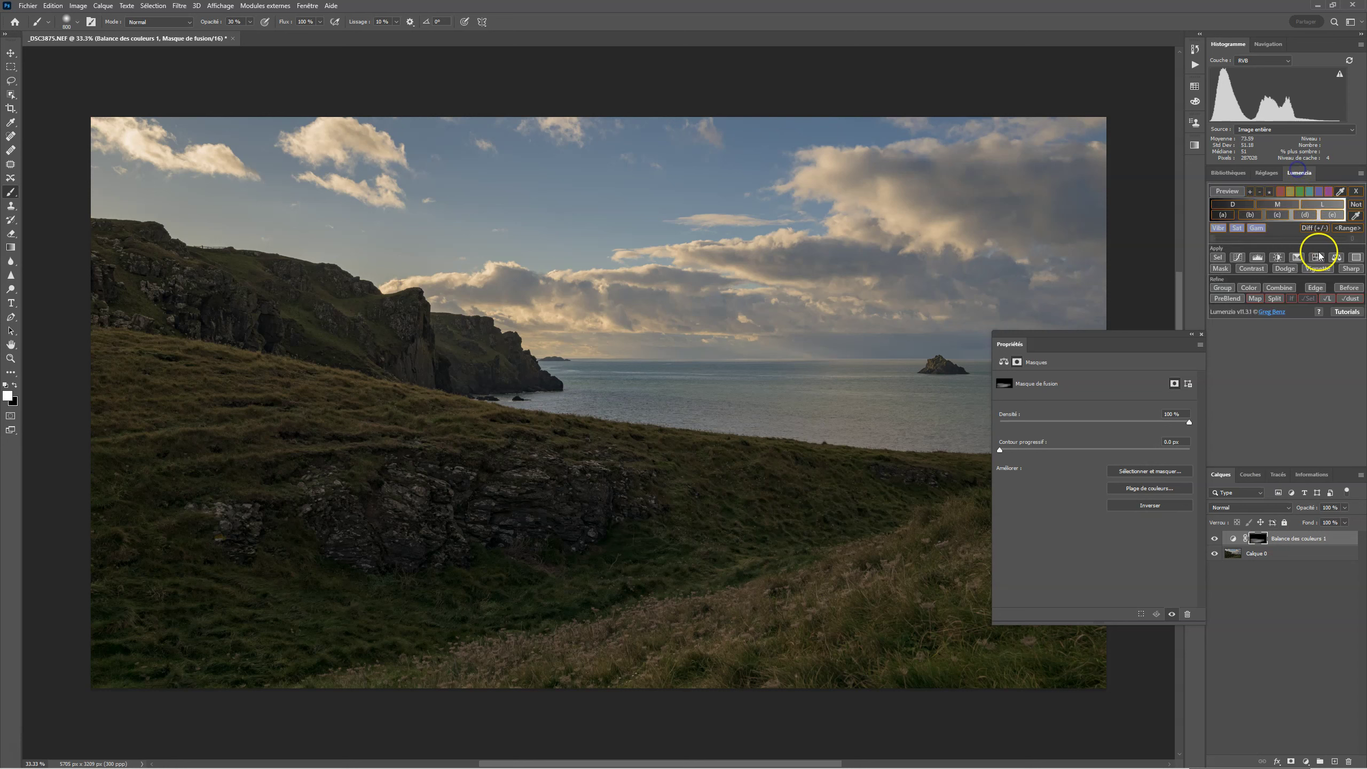
click(1232, 204)
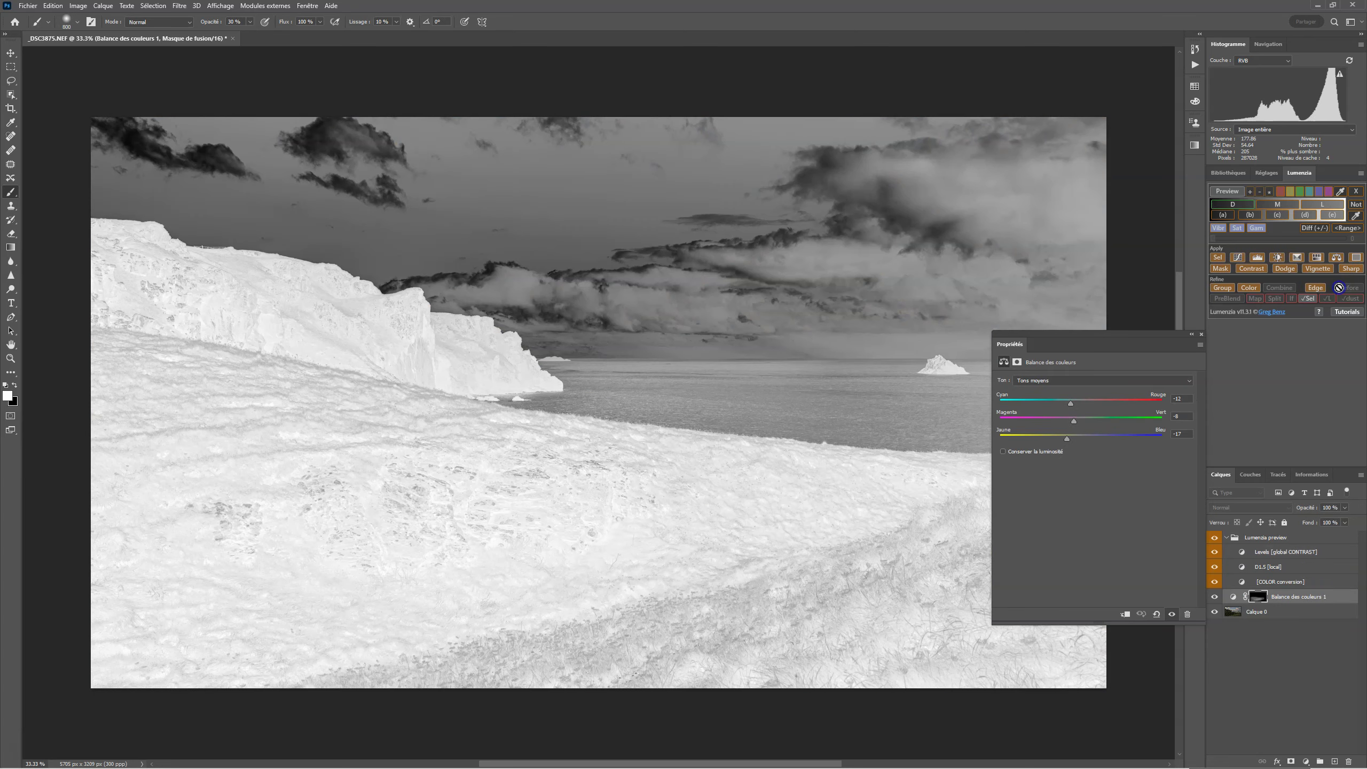
double_click(1279, 552)
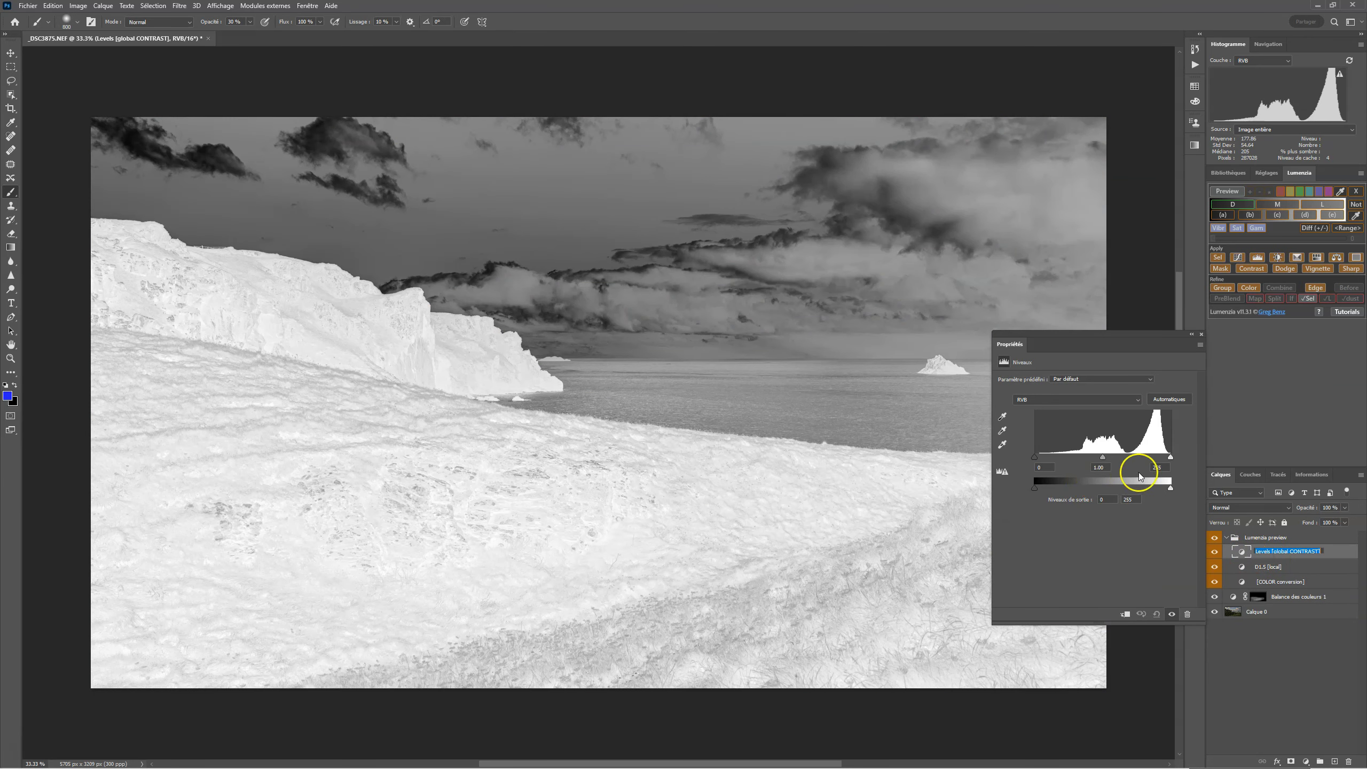
drag(1102, 457, 1132, 459)
drag(1036, 460, 1118, 448)
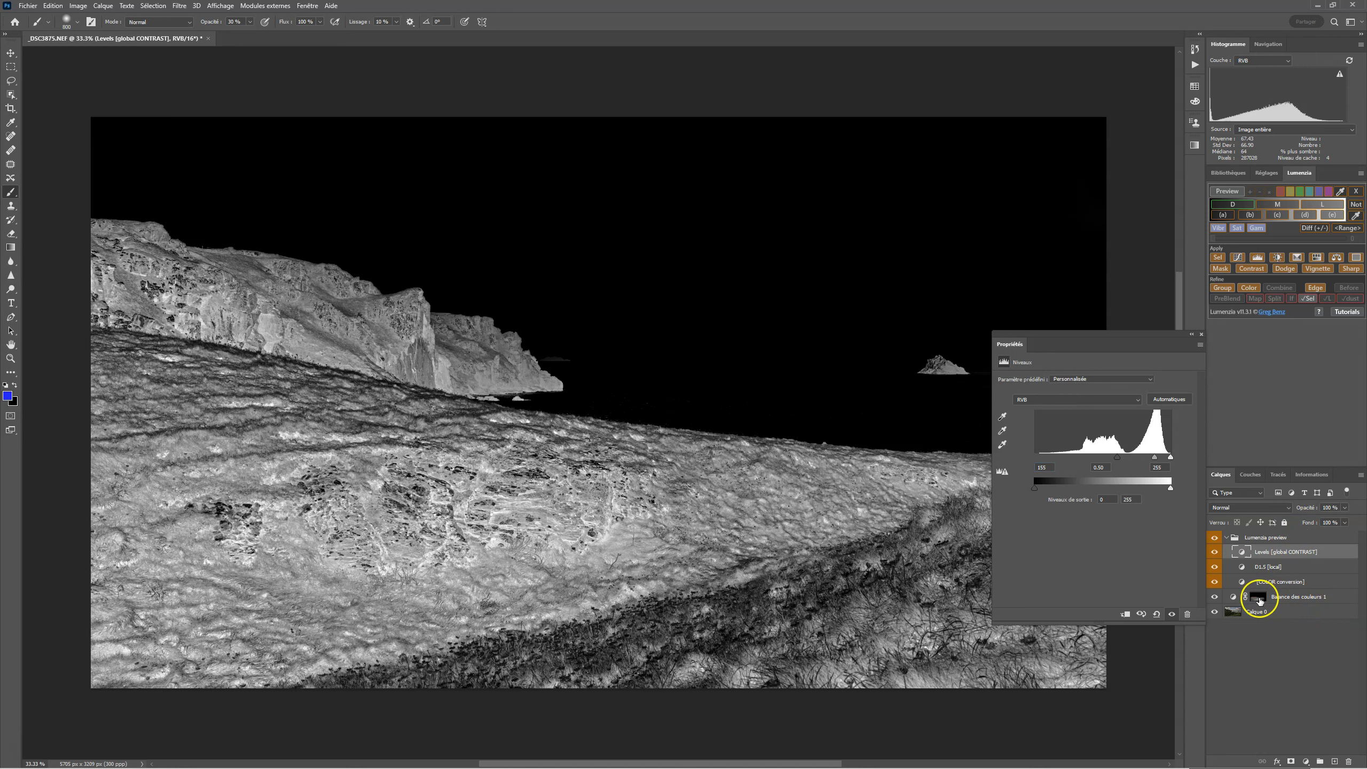
click(1259, 597)
click(1219, 270)
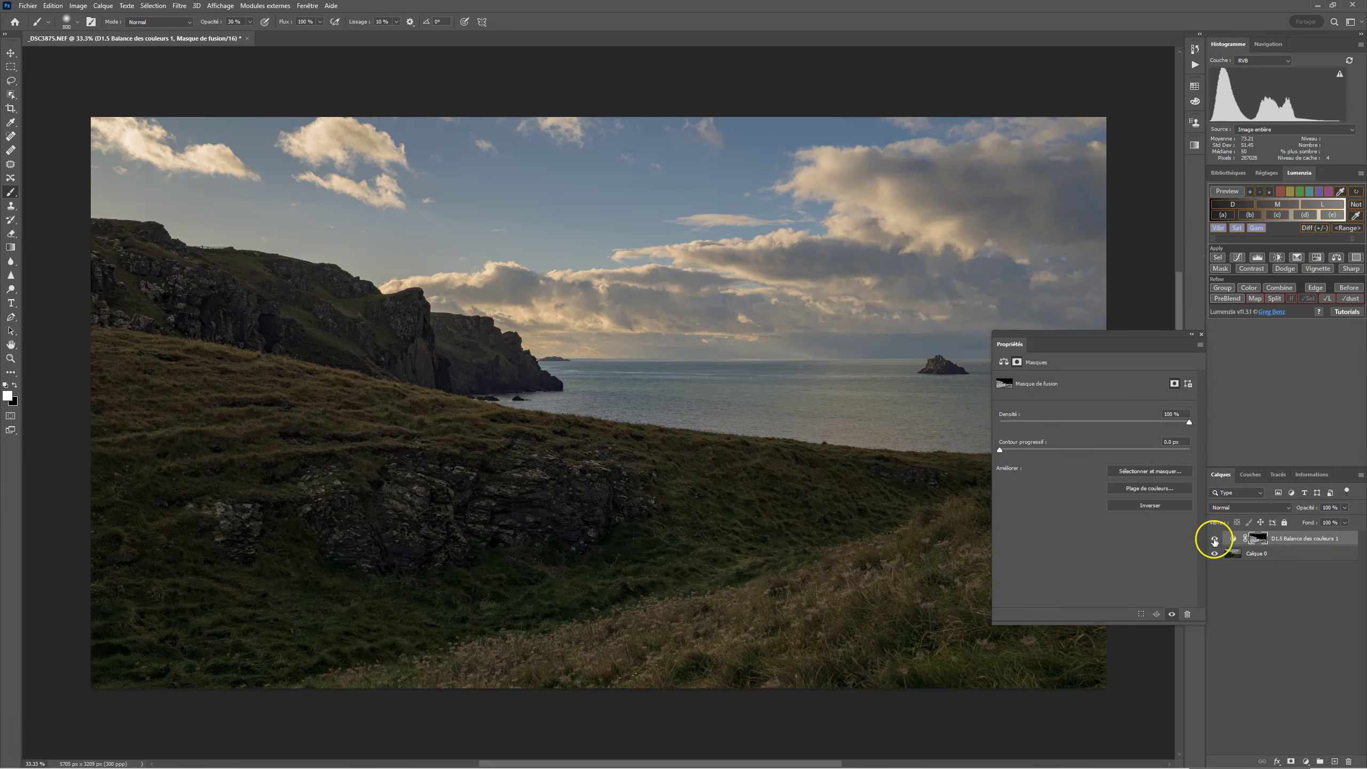
Compare the photo with the masked colour balance layer hidden and shown, and examine the luminosity mask on its own.
click(1215, 539)
click(1215, 539)
click(1215, 539)
alt+click(1263, 545)
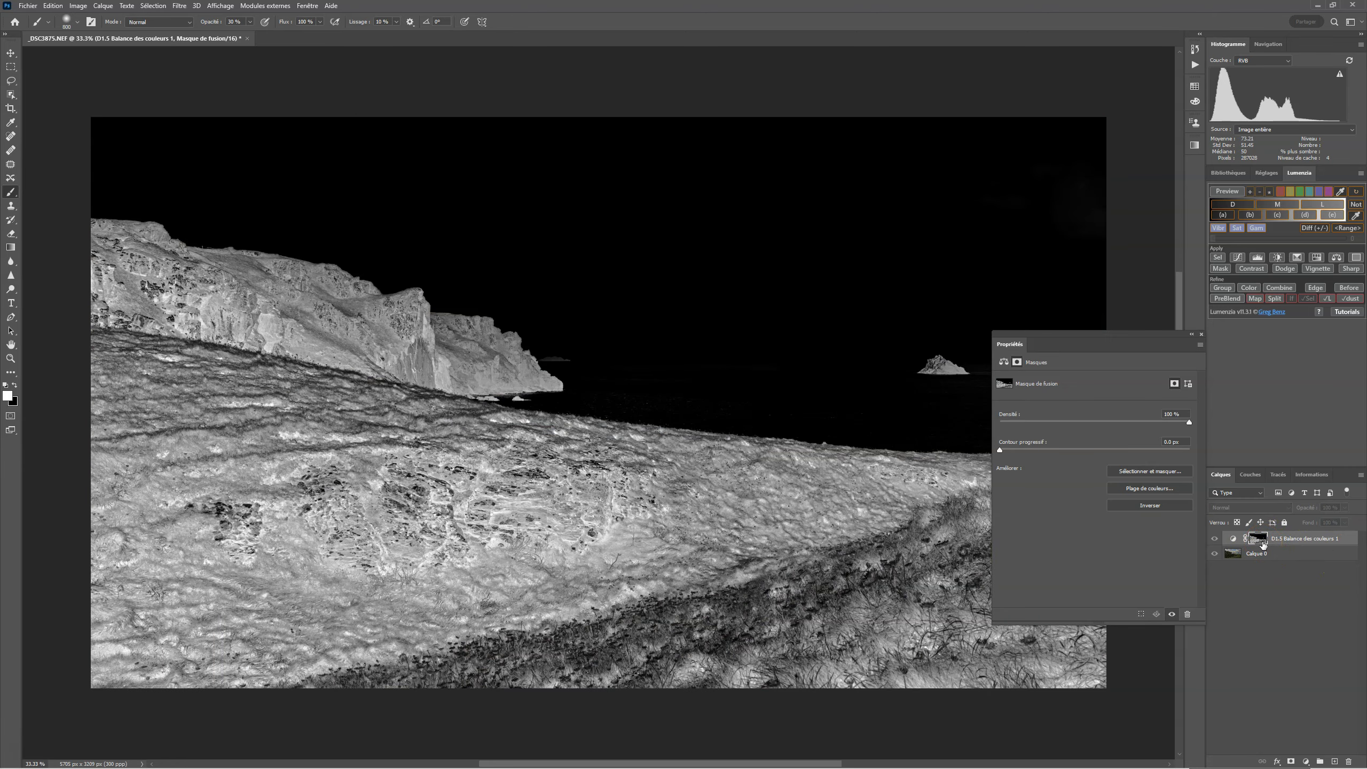
alt+click(1264, 545)
click(1263, 545)
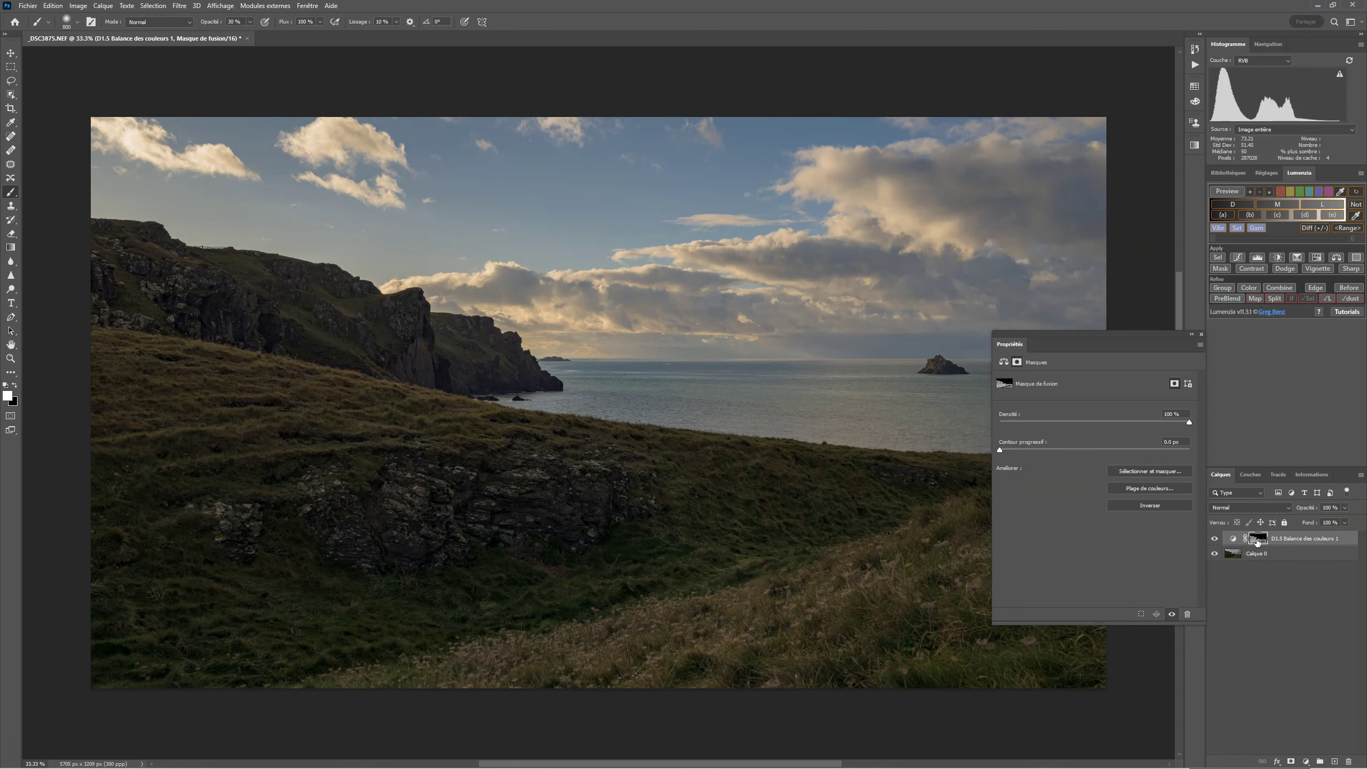
Display the layer mask and try softening it with Contour progressif, returning the value to 0.0 px.
alt+click(1258, 541)
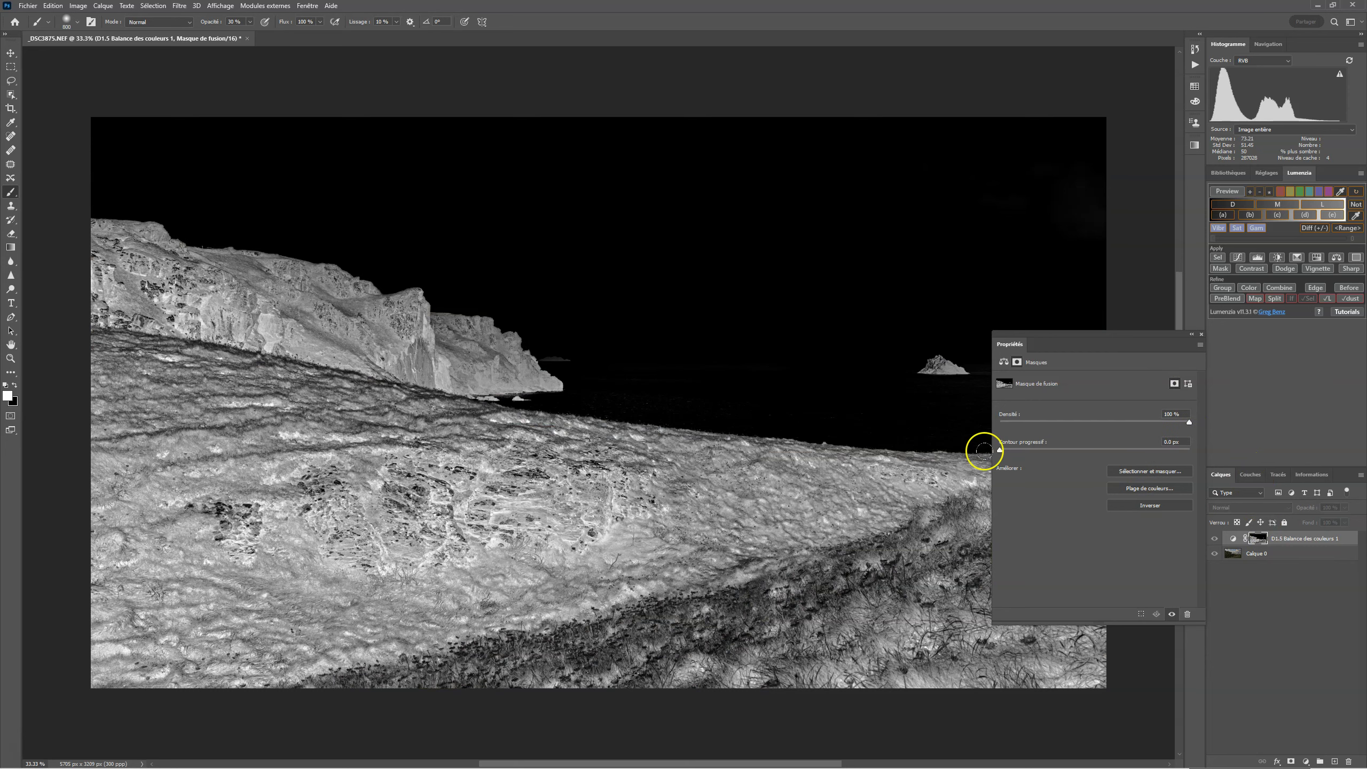
drag(1028, 450, 958, 451)
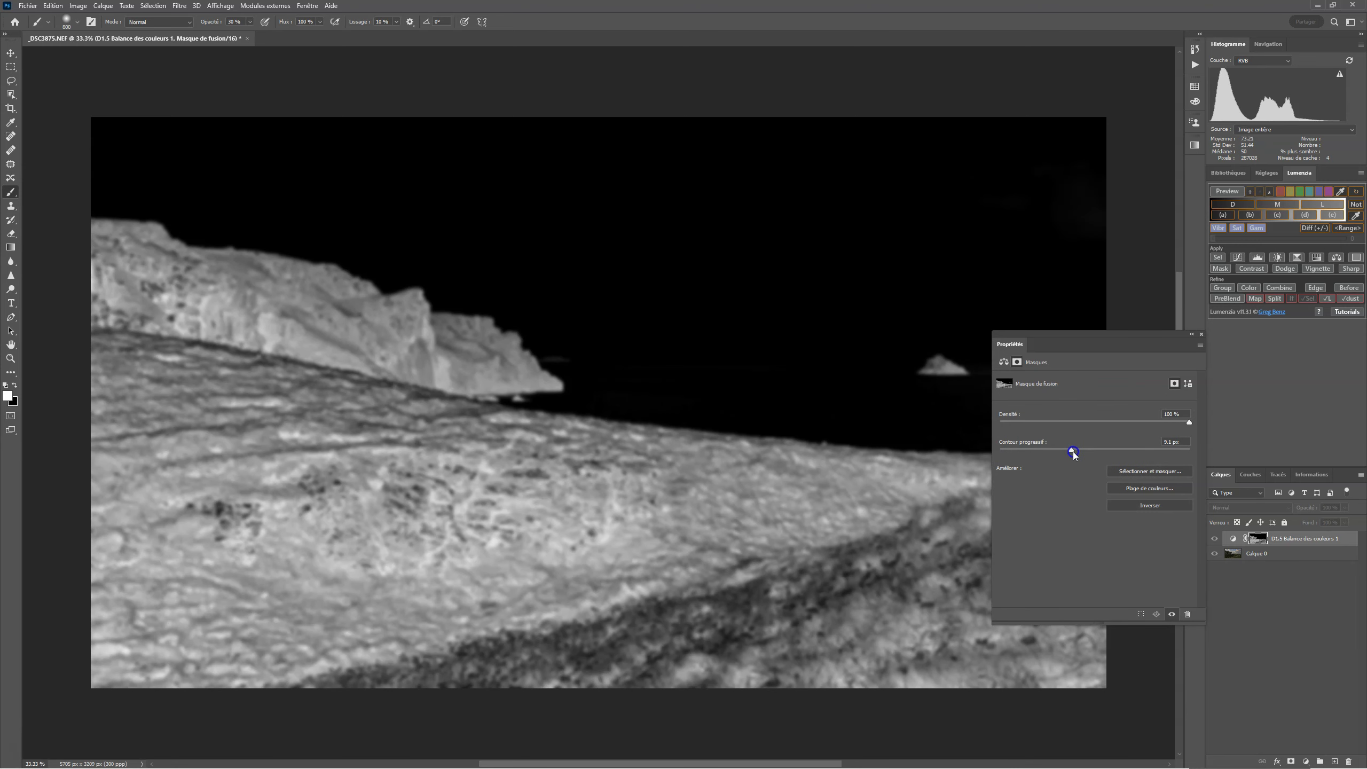
Lower the mask's Densité to 70 %, then to 51 %, checking the effect on both the mask and the photo.
drag(1189, 423, 1132, 423)
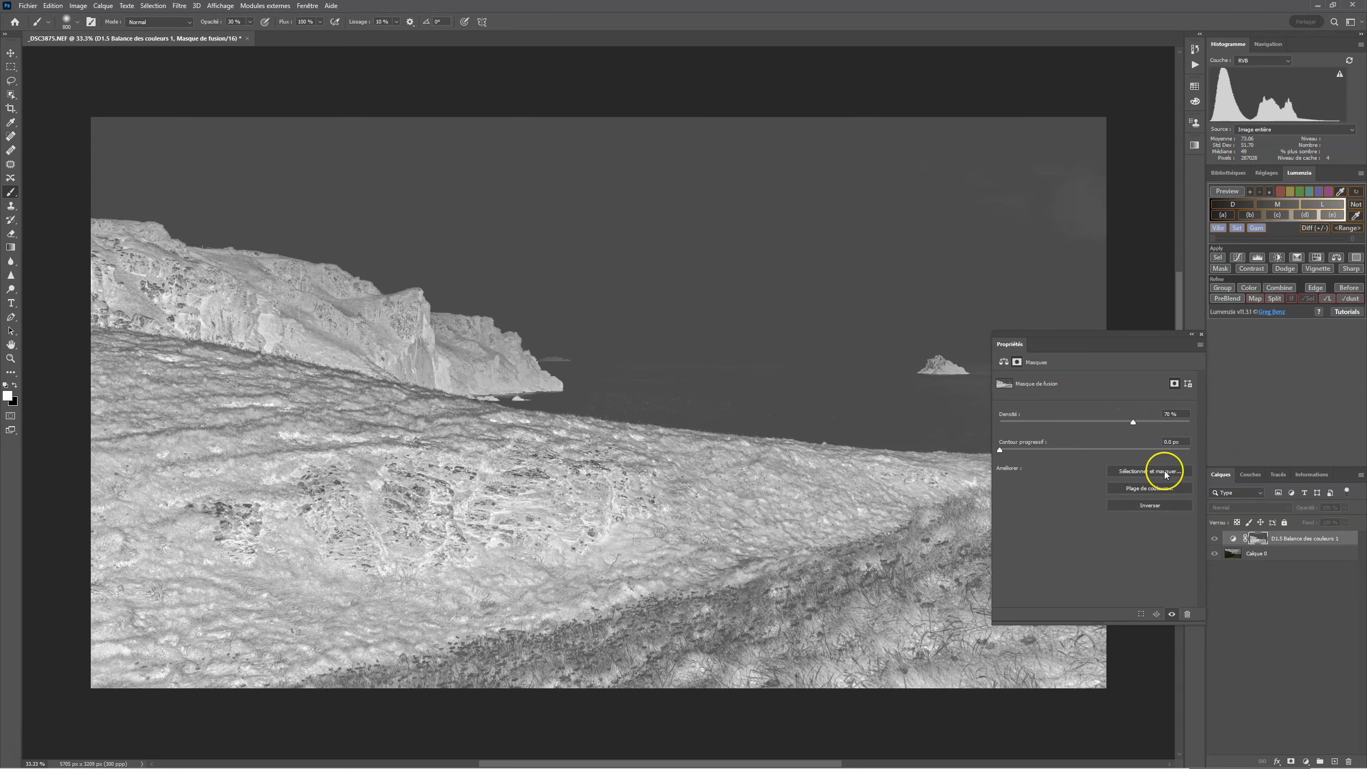
alt+click(1256, 540)
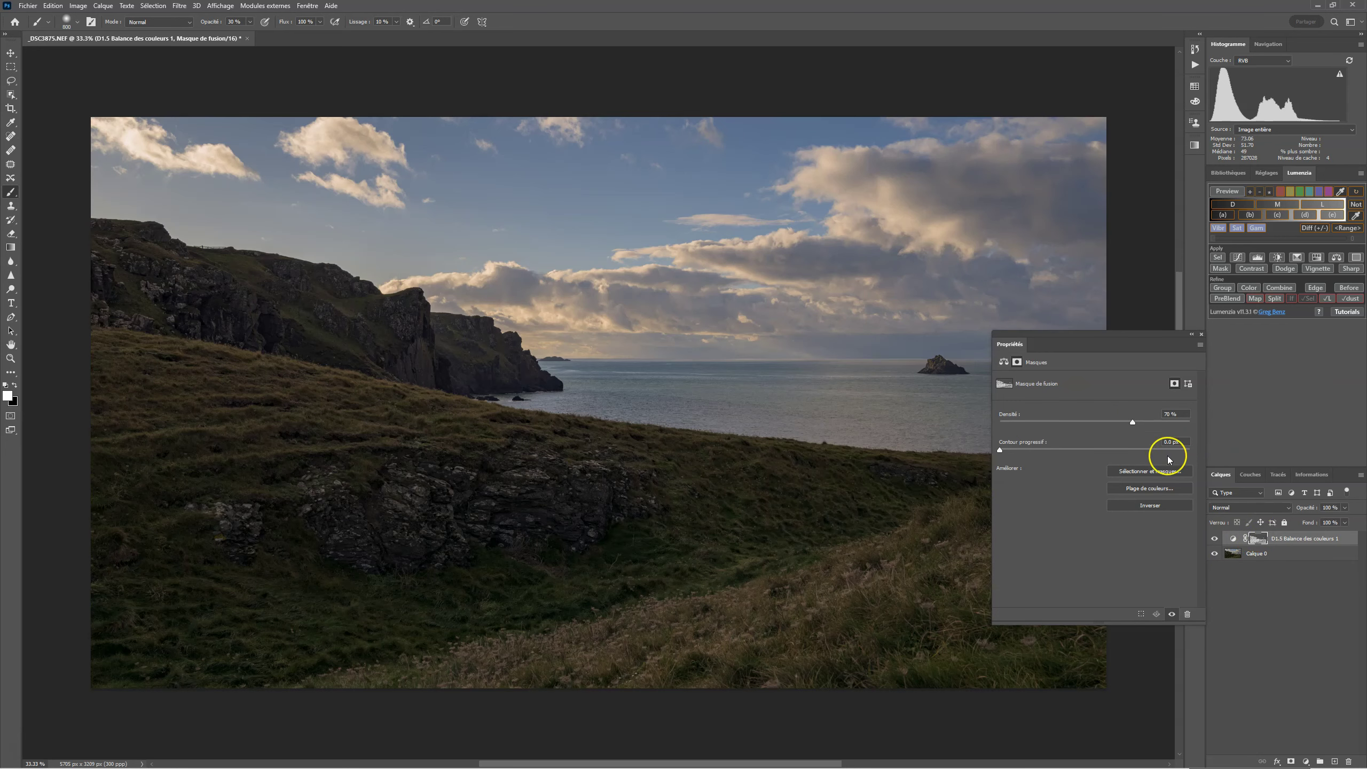
drag(1133, 423, 1098, 422)
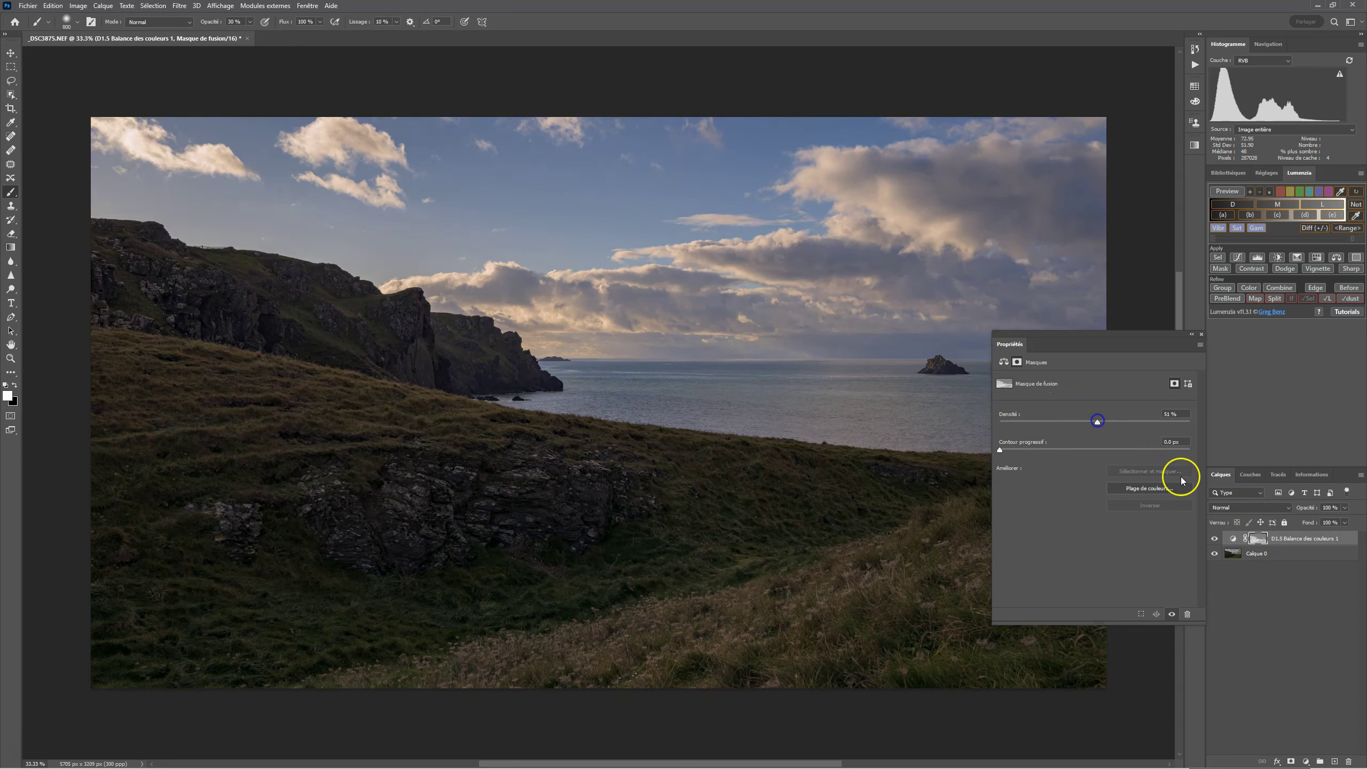
alt+click(1259, 539)
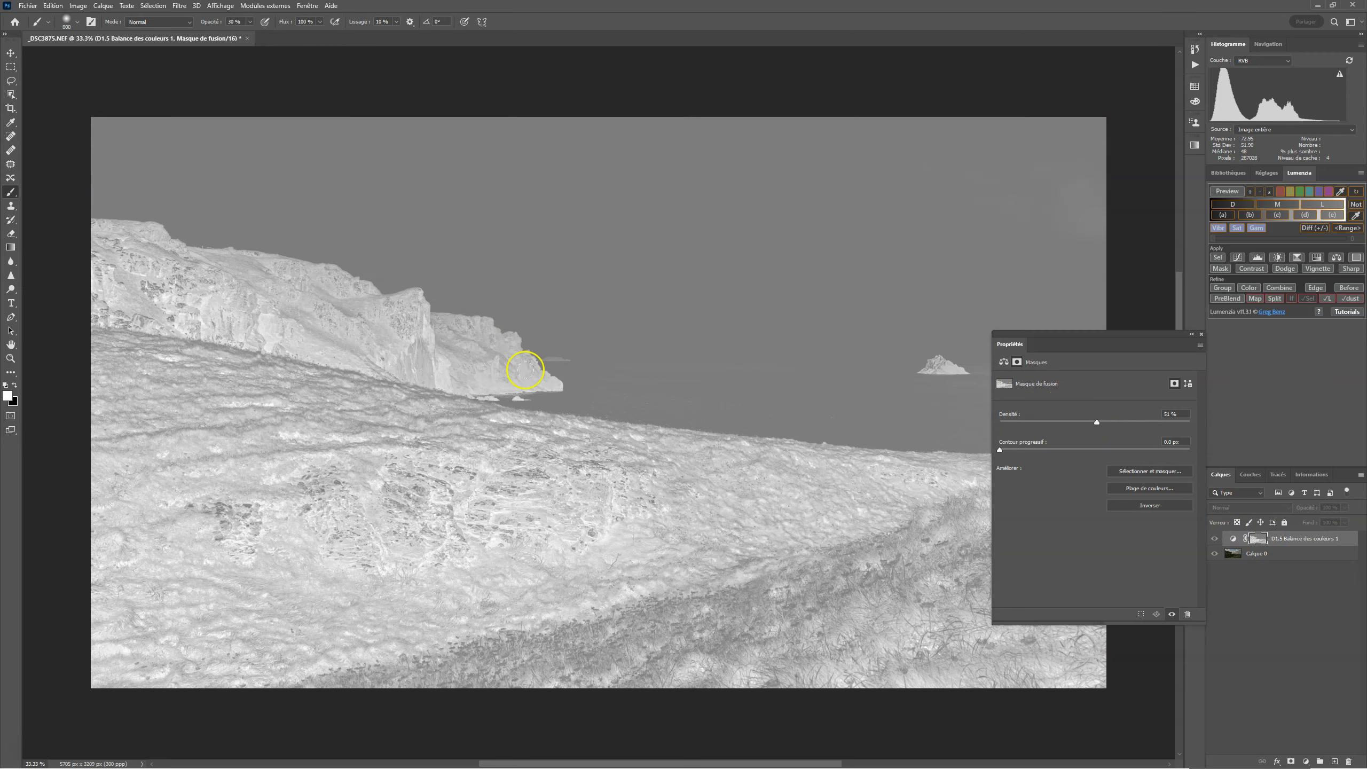
alt+click(1259, 539)
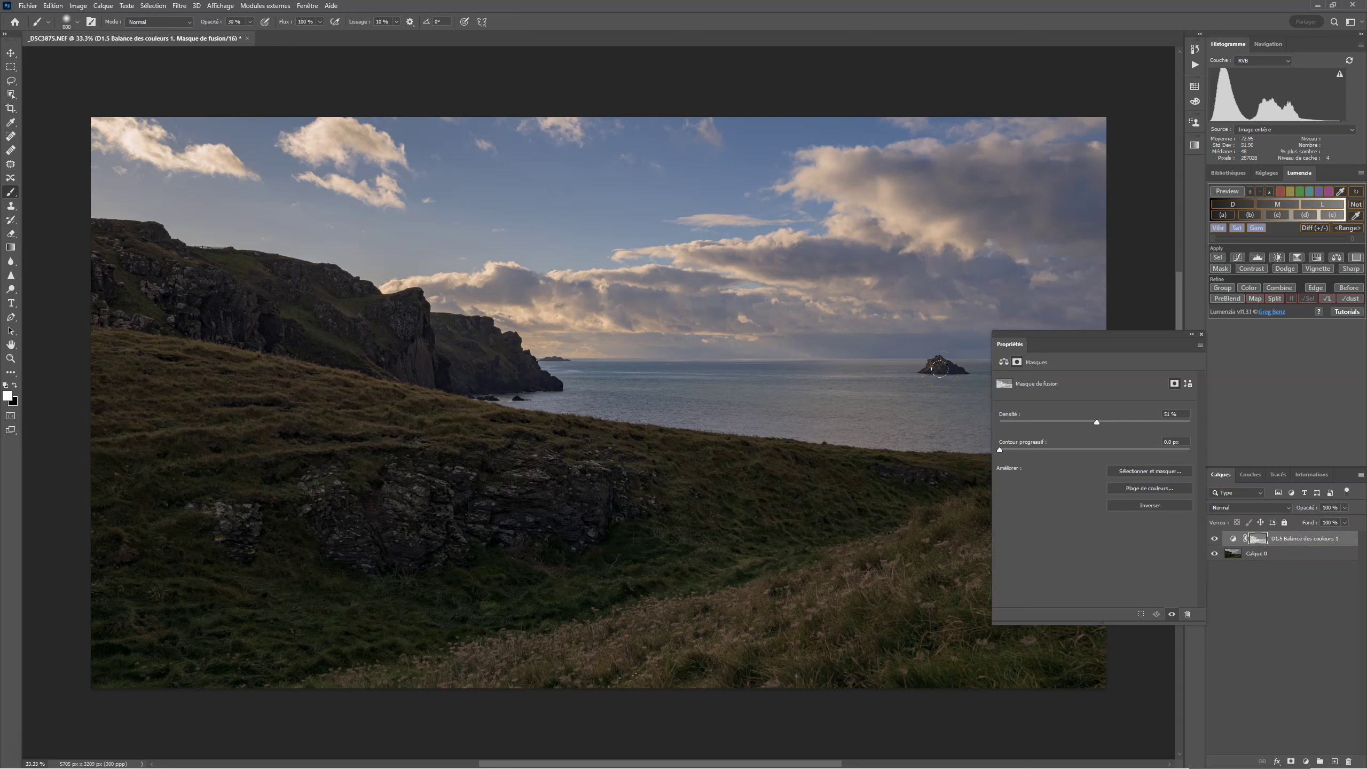
Show the colour balance settings of the masked adjustment layer.
click(1012, 360)
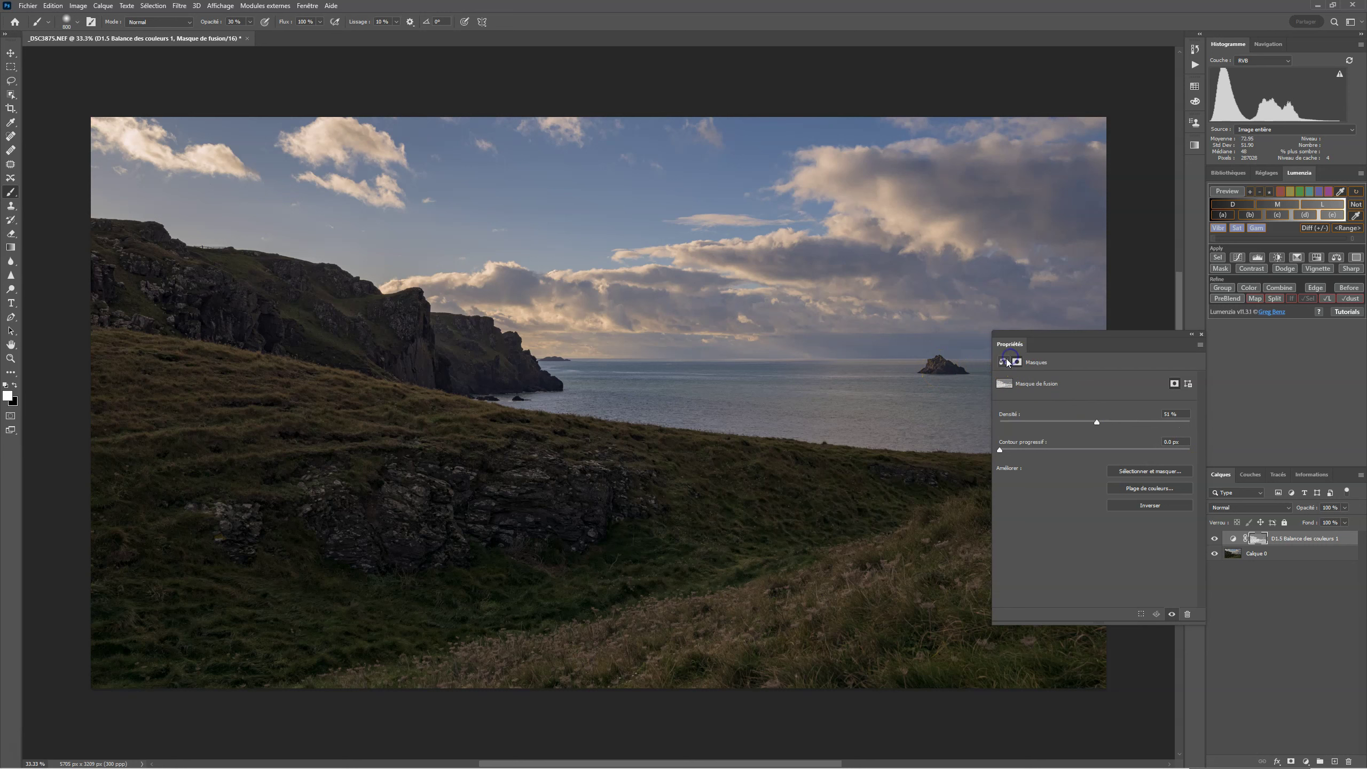